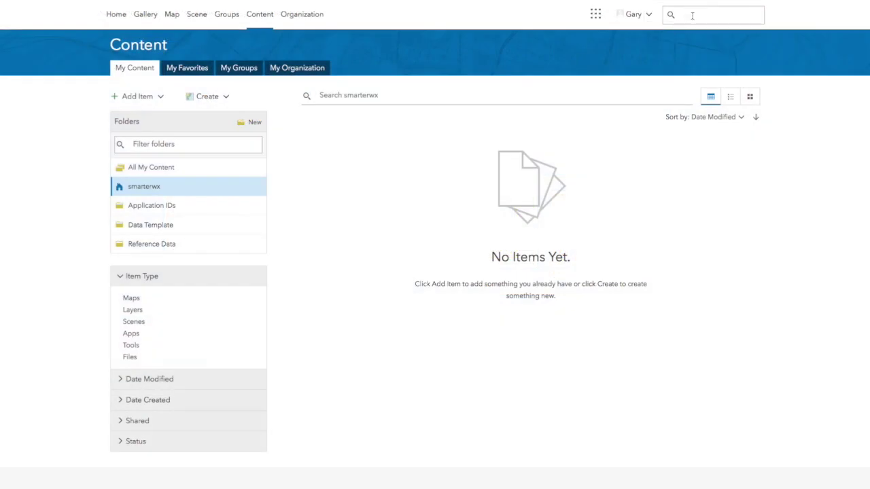
Search all content for 'smarterwx official data template' and open the template's item page.
left_click(691, 15)
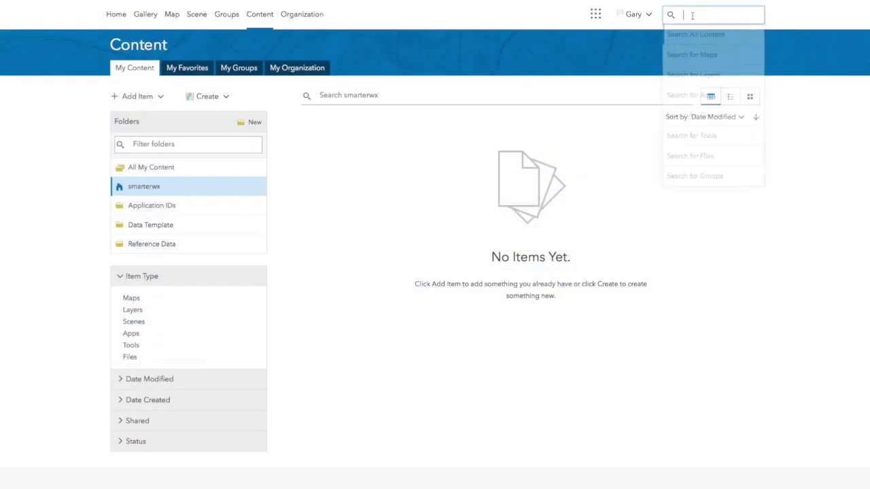
type("smarterw")
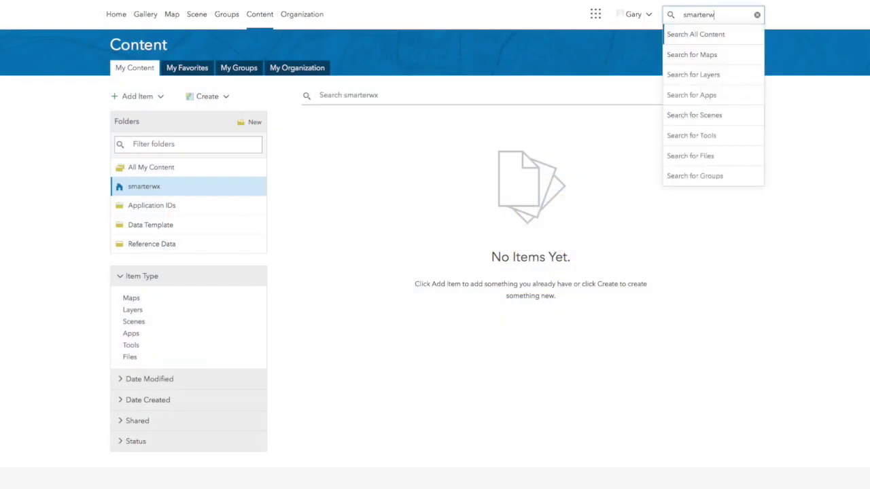
type("x o")
type("fficial data template")
key("Return")
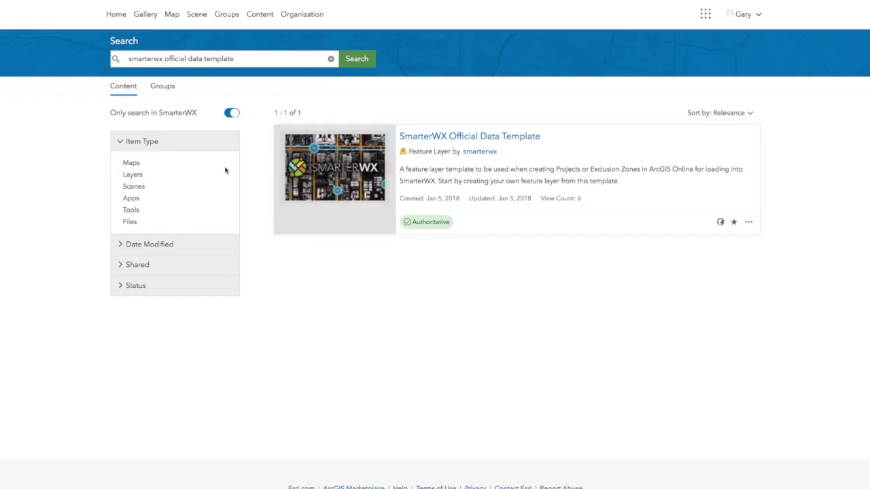
left_click(232, 114)
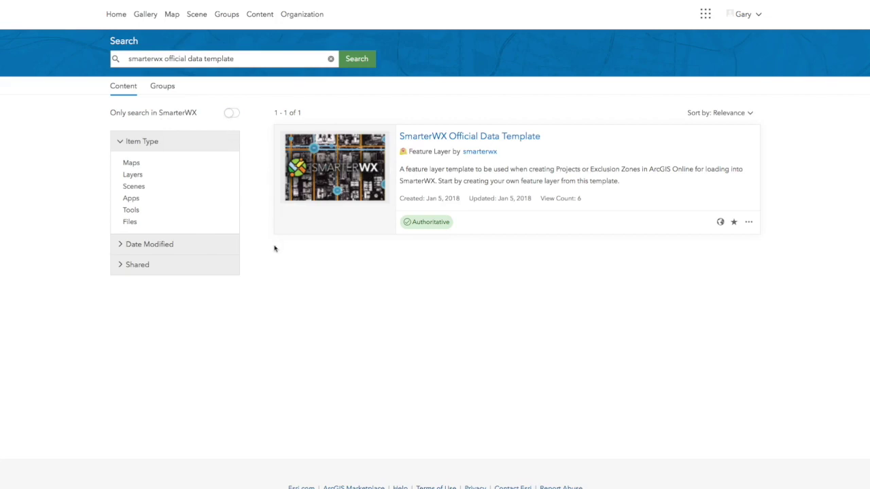
left_click(512, 136)
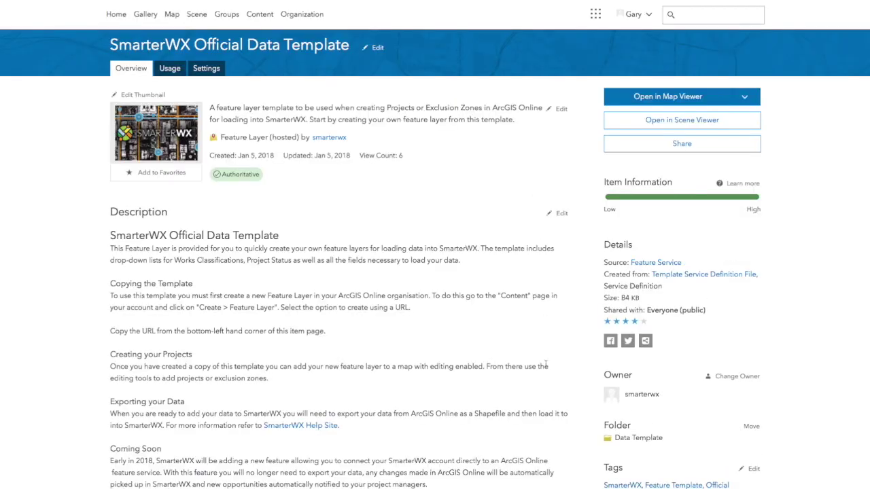
Copy the template's feature service URL and return to My Content.
scroll(545, 365, "down", 5)
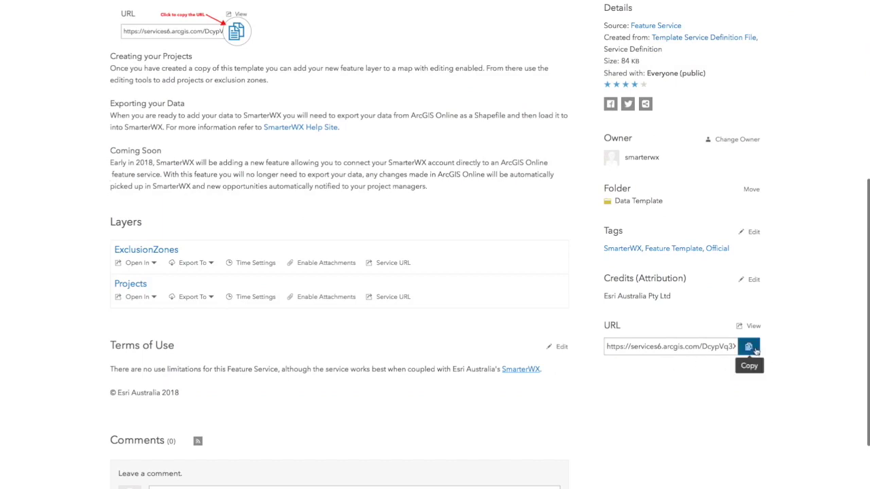
left_click(750, 348)
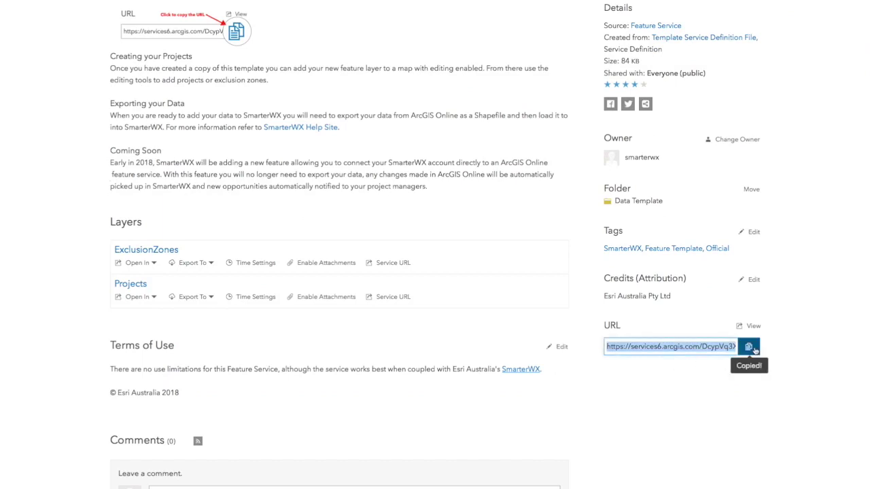
scroll(782, 299, "up", 5)
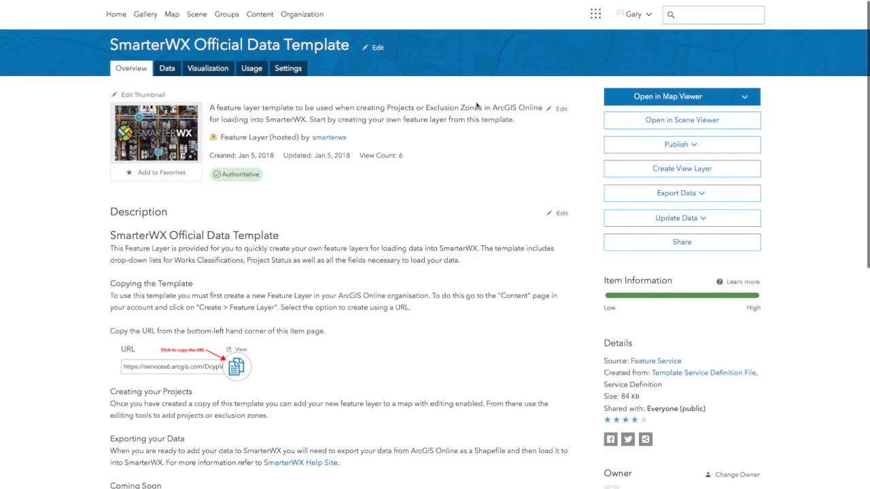
left_click(262, 14)
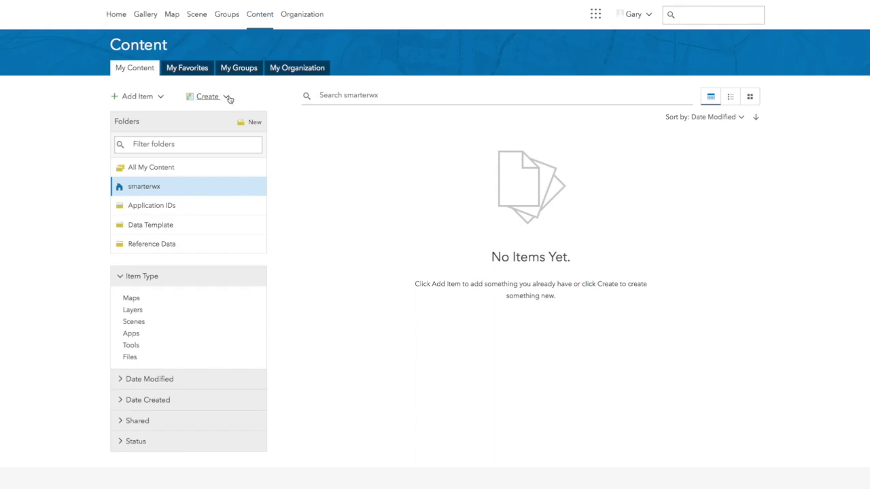
Create a feature layer from the pasted template URL, leaving out the ExclusionZones layer.
left_click(229, 99)
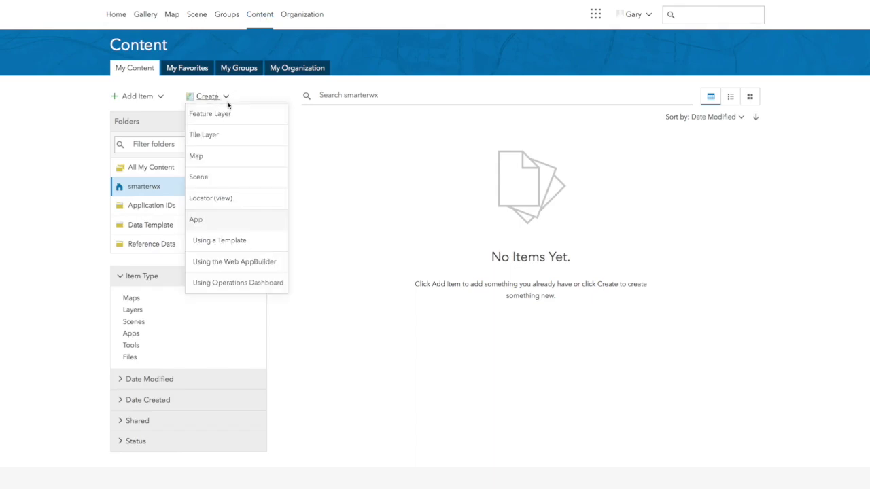
left_click(222, 119)
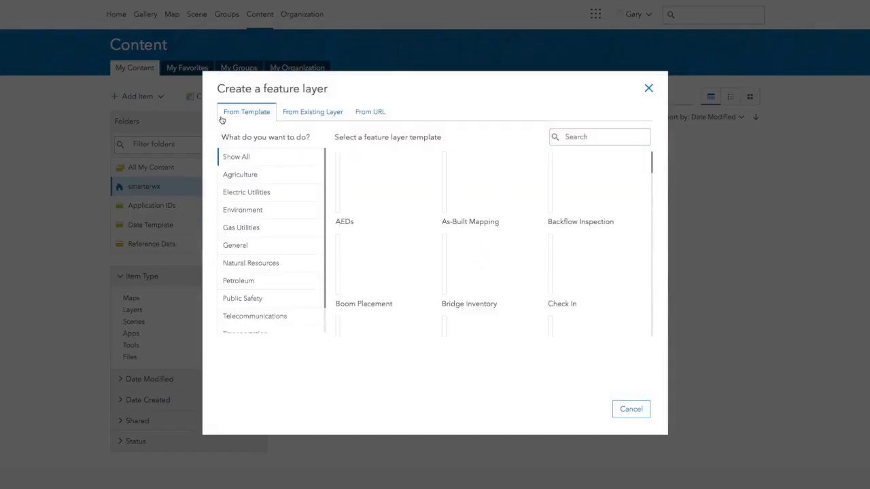
left_click(376, 113)
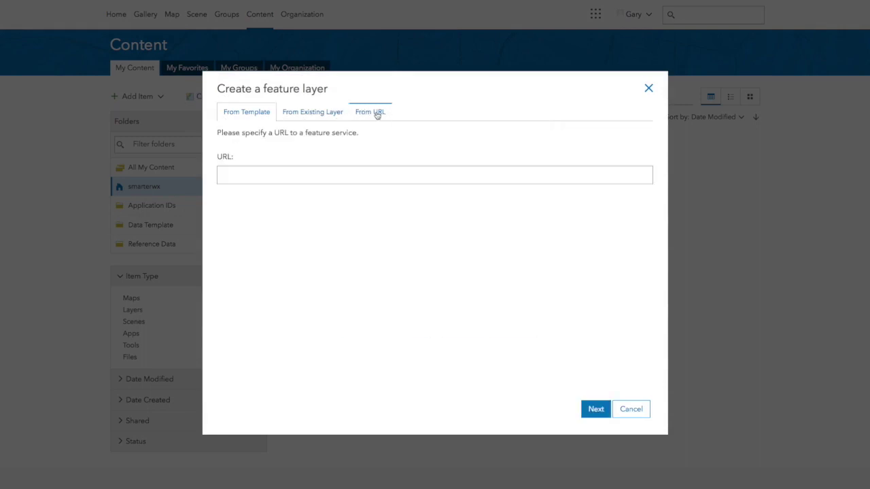
left_click(373, 175)
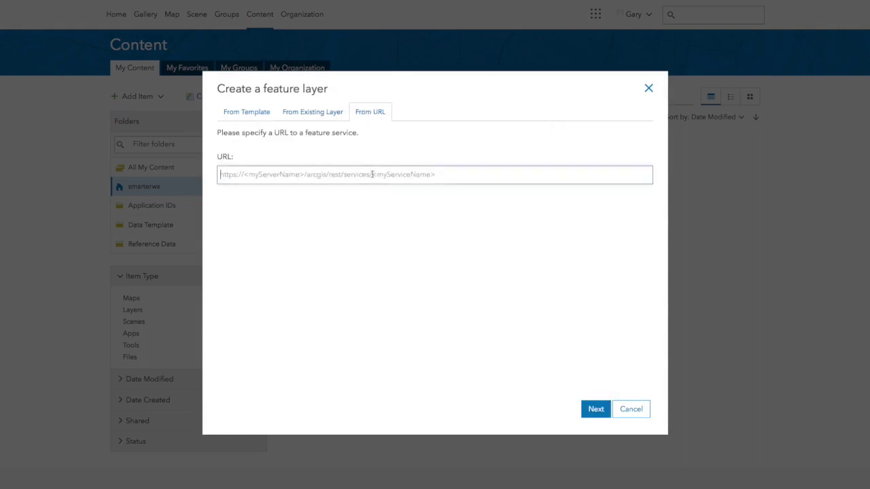
key("ctrl+v")
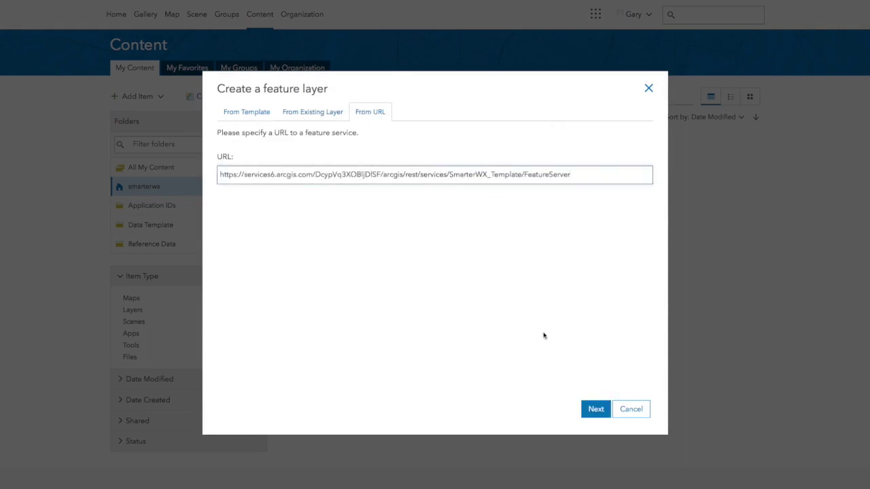
left_click(597, 410)
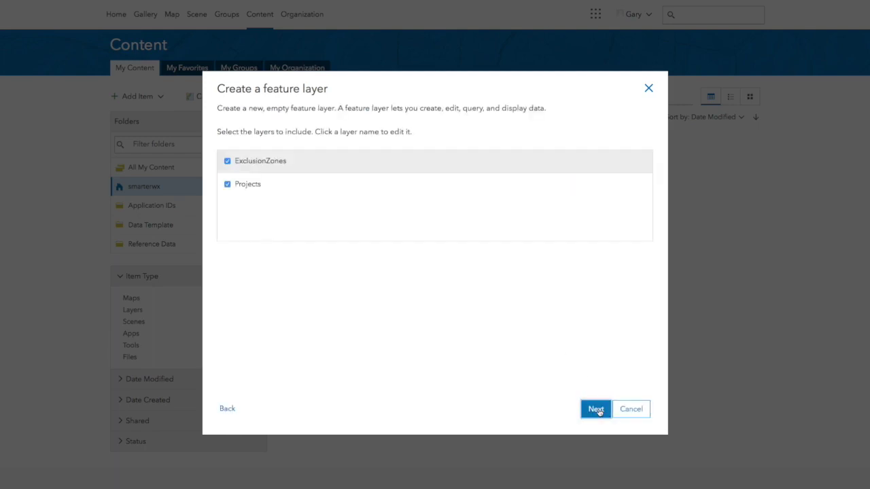
left_click(228, 162)
left_click(601, 411)
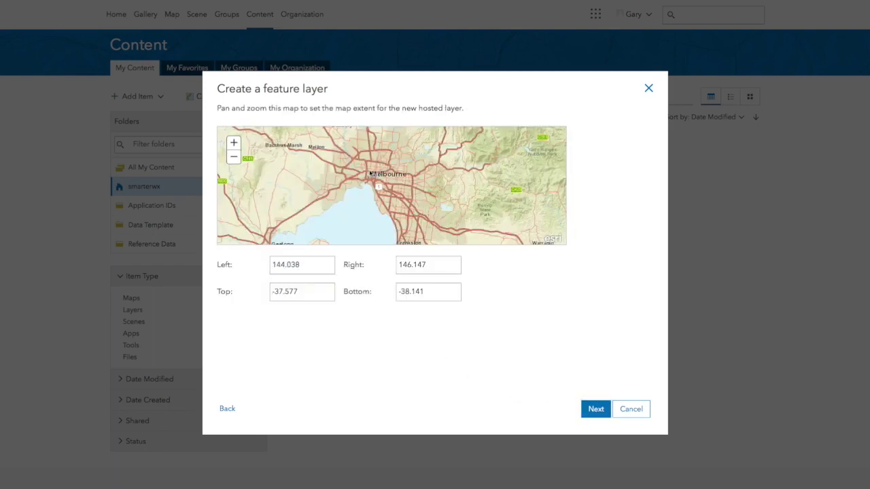
Set the layer's extent around Parkville (144.934–144.967, -37.782 to -37.791).
left_click(376, 178)
scroll(375, 178, "up", 4)
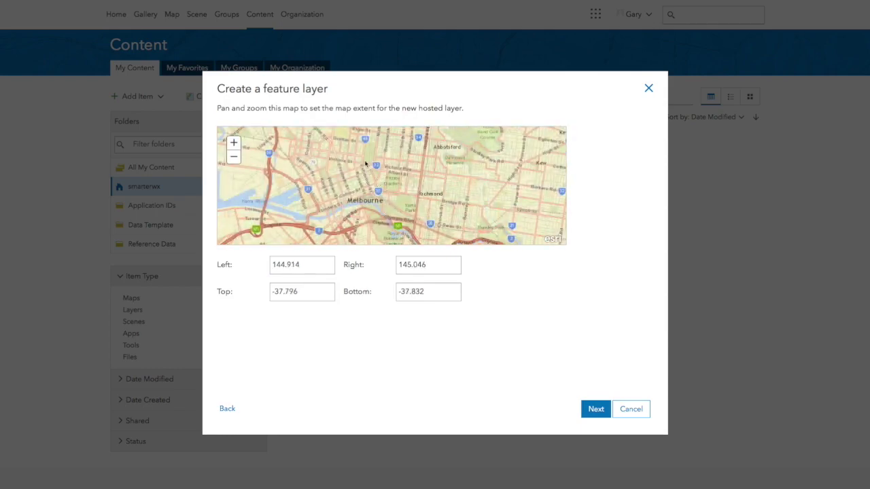
left_click_drag(365, 164, 400, 208)
left_click_drag(346, 140, 416, 200)
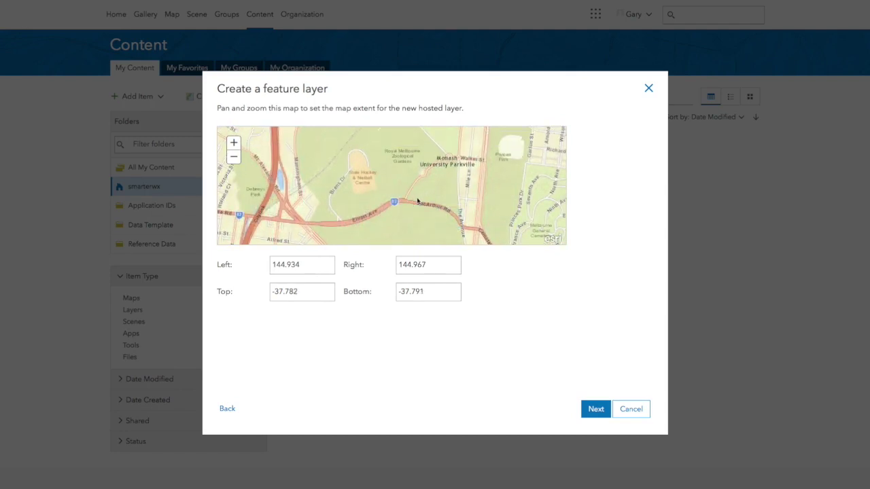
left_click(595, 410)
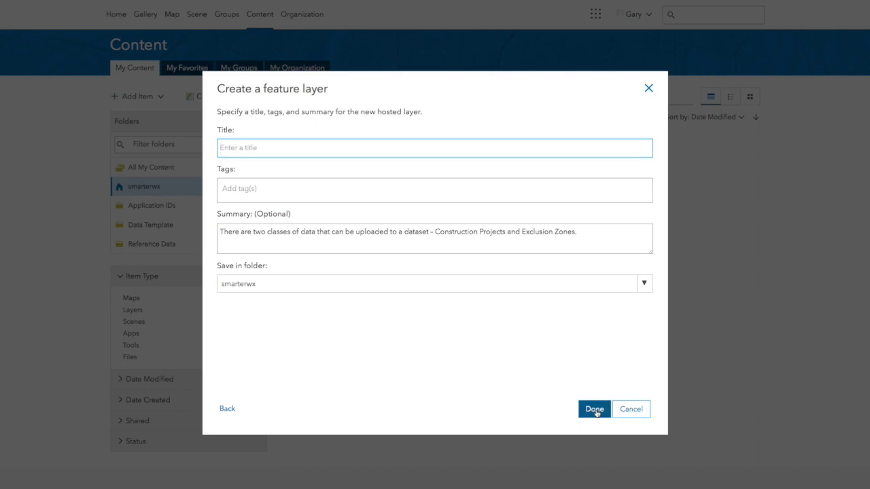
Create 'My SmarterWX Projects' with tags SmarterWX and Projects and summary 'My SmarterWX Project'.
type("My SmarterWX Projects")
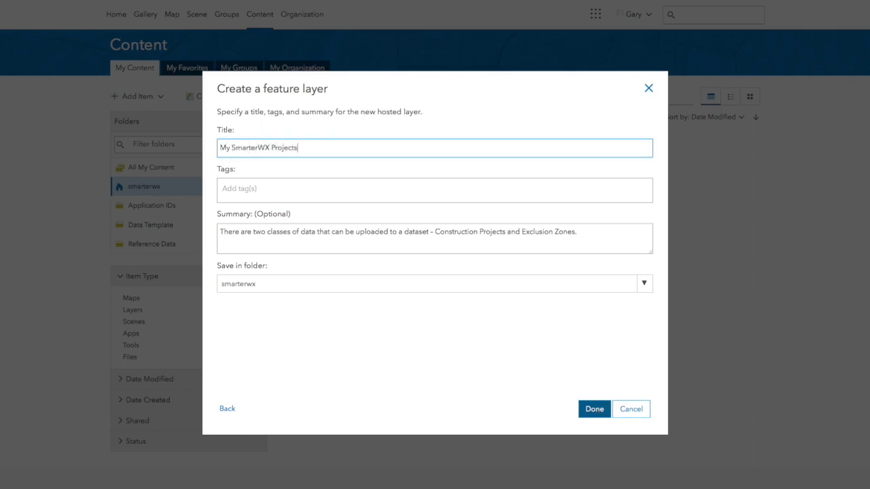
key("Tab")
type("Sma")
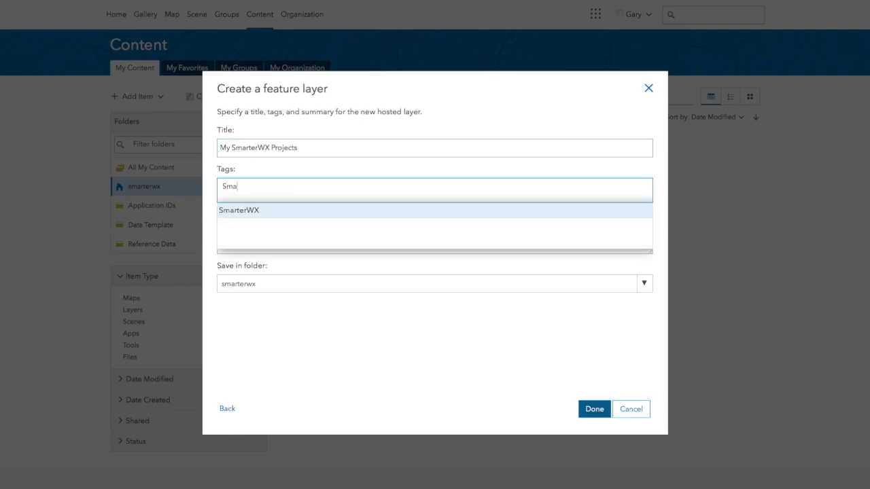
left_click(281, 211)
type("Projects")
key("Return")
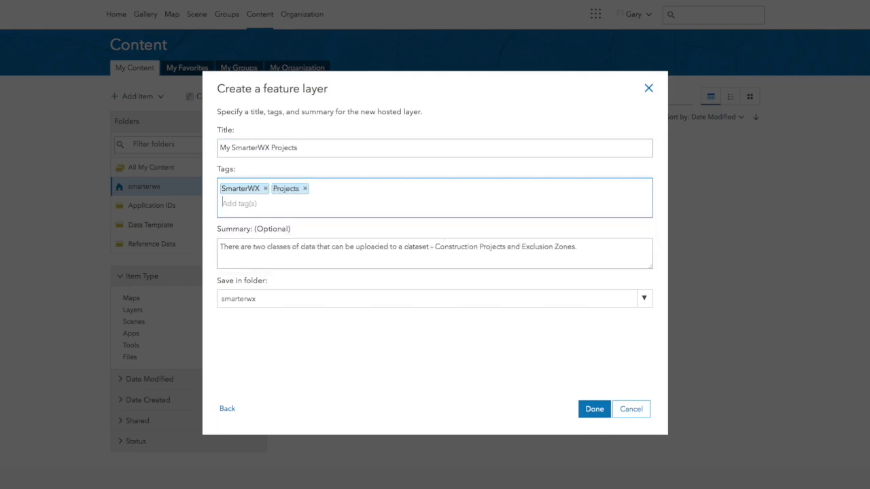
triple_click(277, 246)
type("My SmarterWX ")
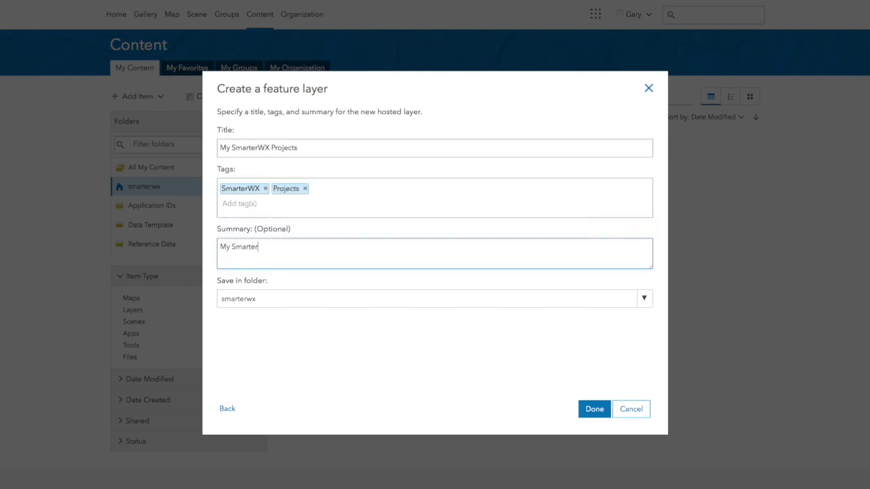
type("Projects")
left_click(596, 409)
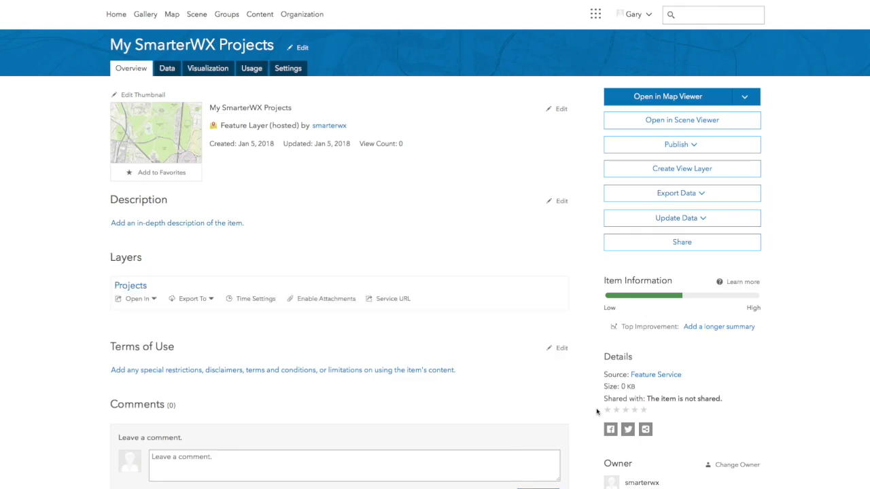
Add the layer to a new map with full editing, keeping the default Status style.
left_click(747, 97)
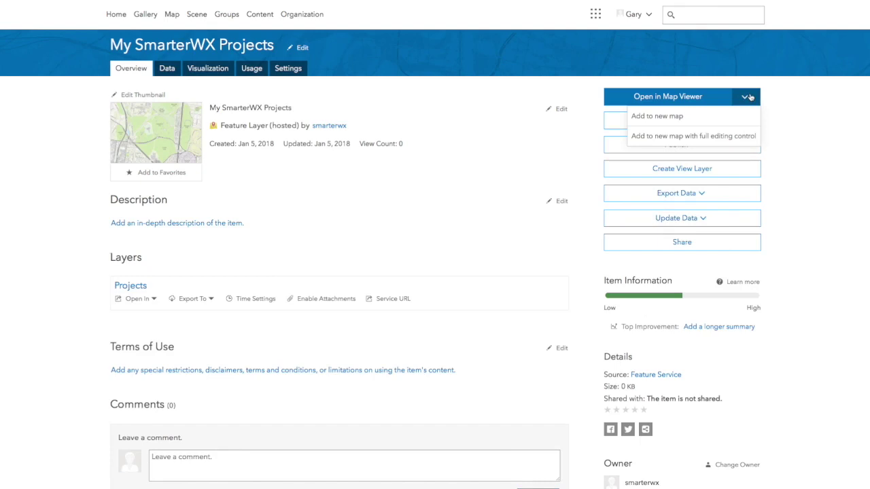
left_click(722, 136)
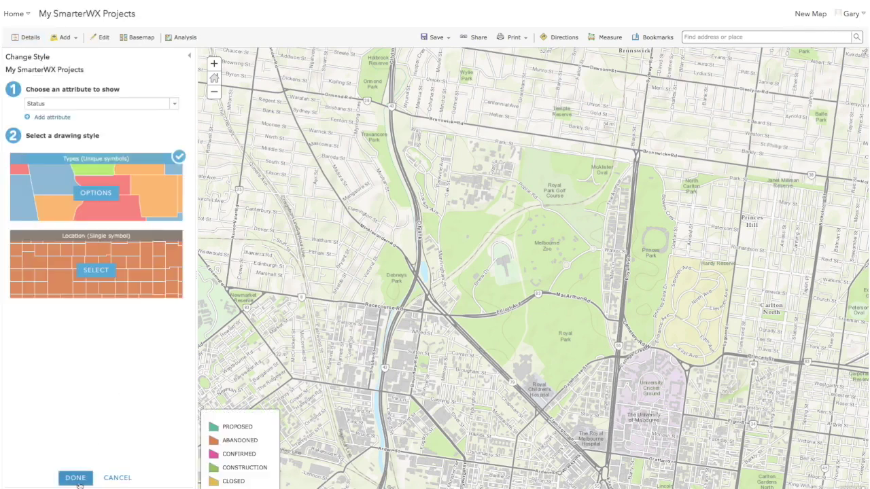
left_click(75, 479)
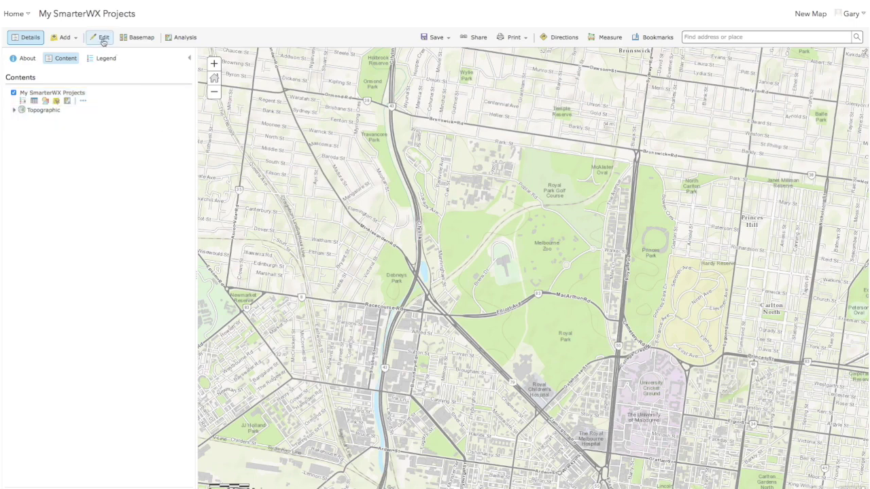
Draw a PROPOSED project line along Elliott Avenue beside Melbourne Zoo.
left_click(103, 40)
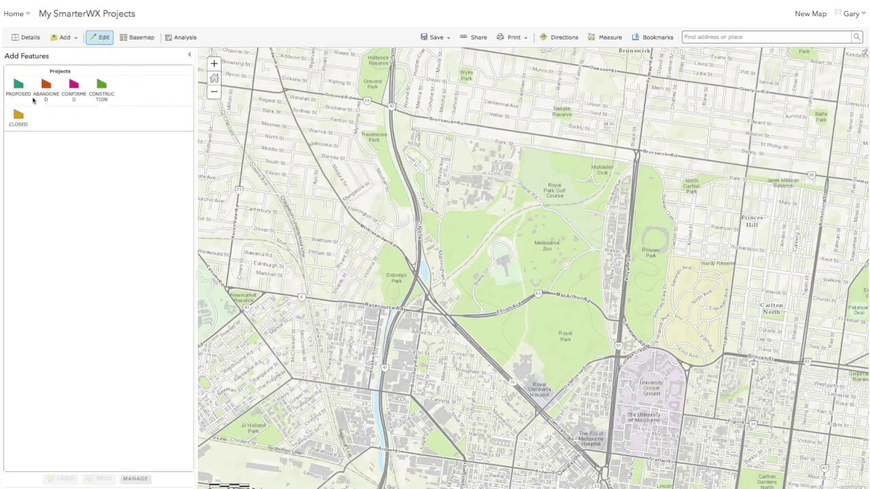
left_click(19, 88)
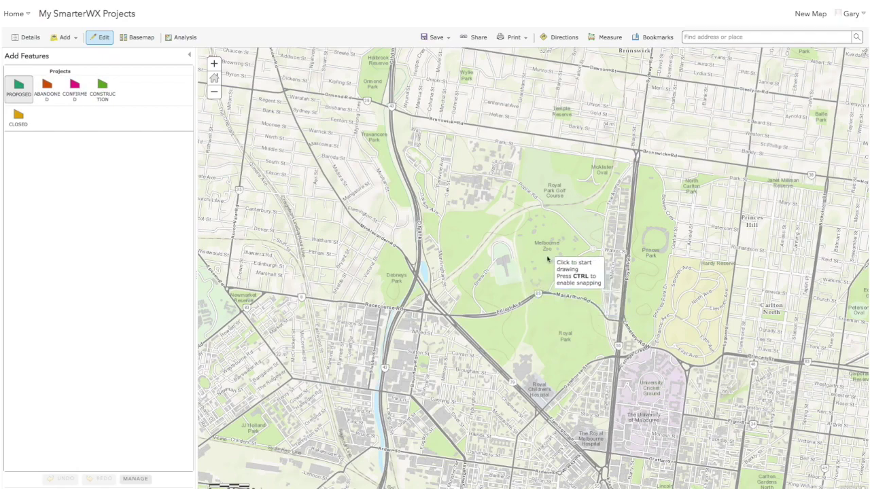
left_click_drag(519, 222, 595, 295)
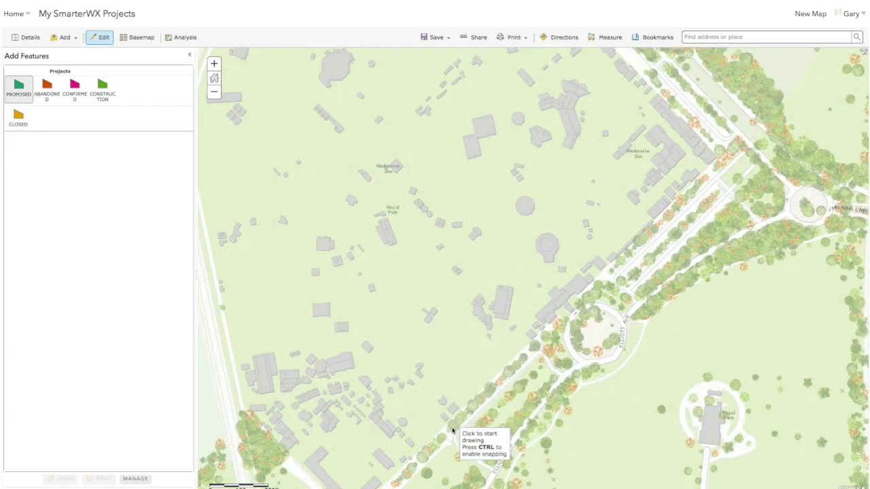
left_click(442, 429)
left_click(454, 442)
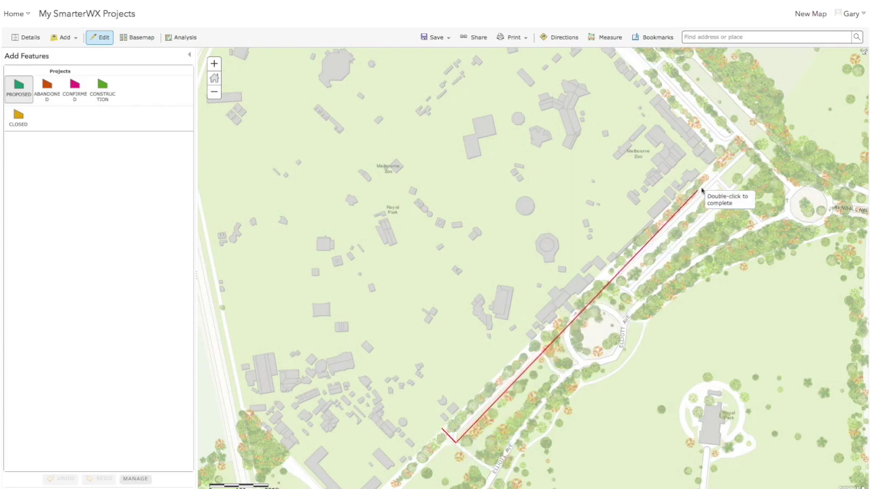
double_click(719, 178)
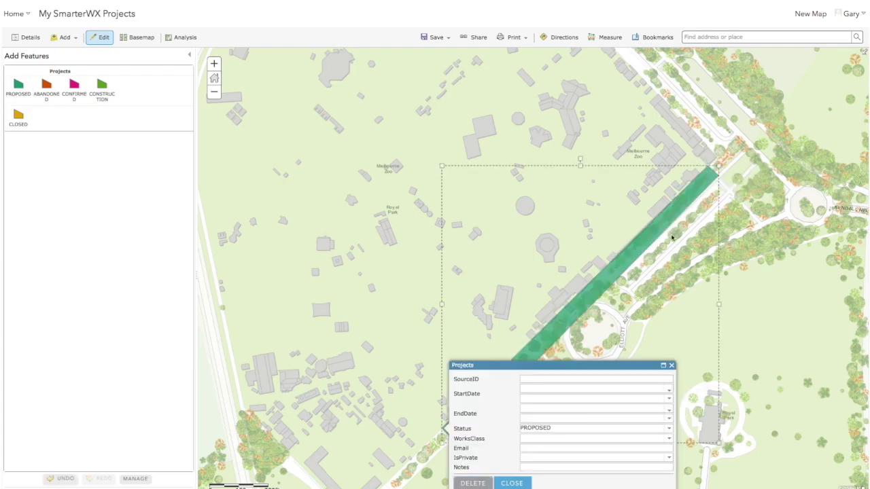
Enter SourceID MyFirstProject with start date 7/1/2018 and end date 12/31/2018.
left_click(566, 381)
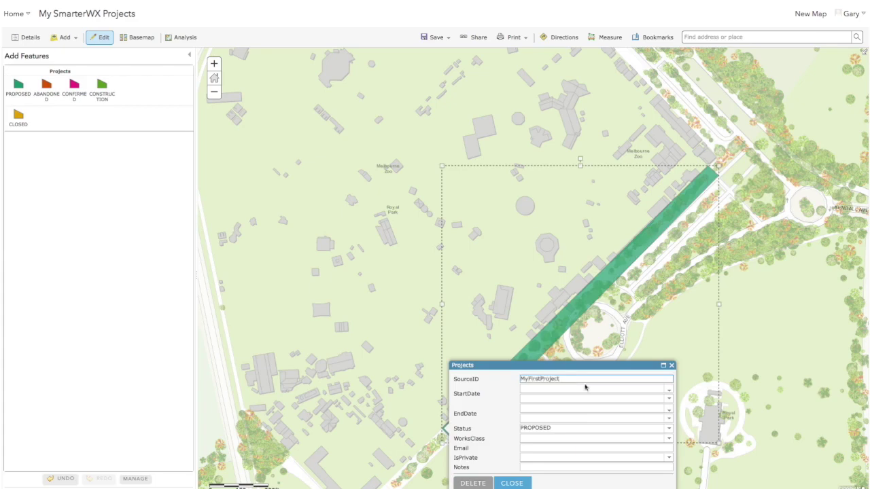
left_click(668, 392)
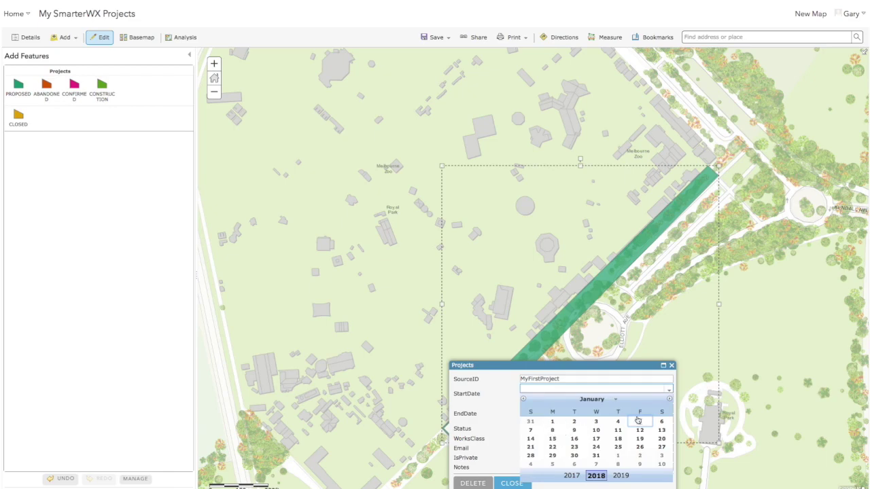
left_click(616, 401)
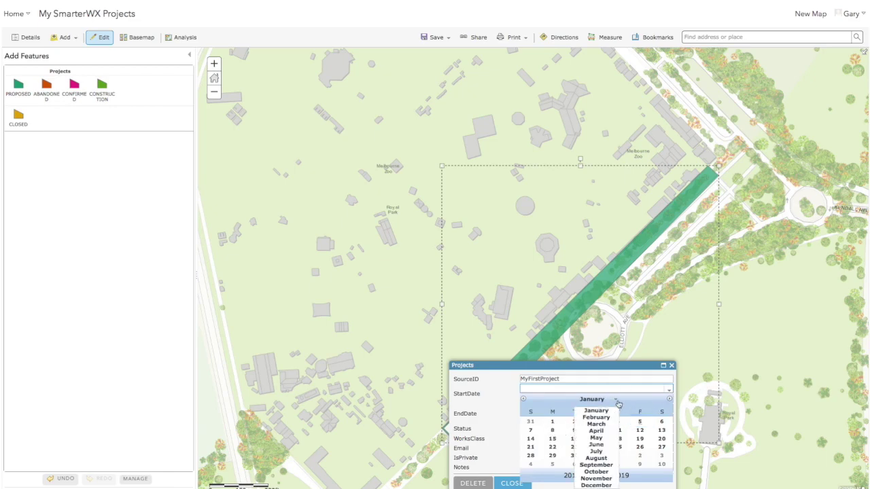
left_click(601, 452)
left_click(531, 421)
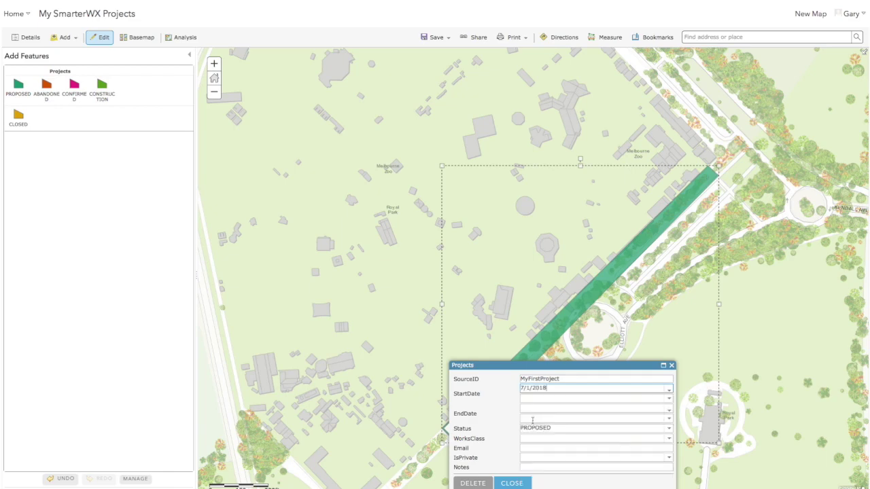
left_click(669, 410)
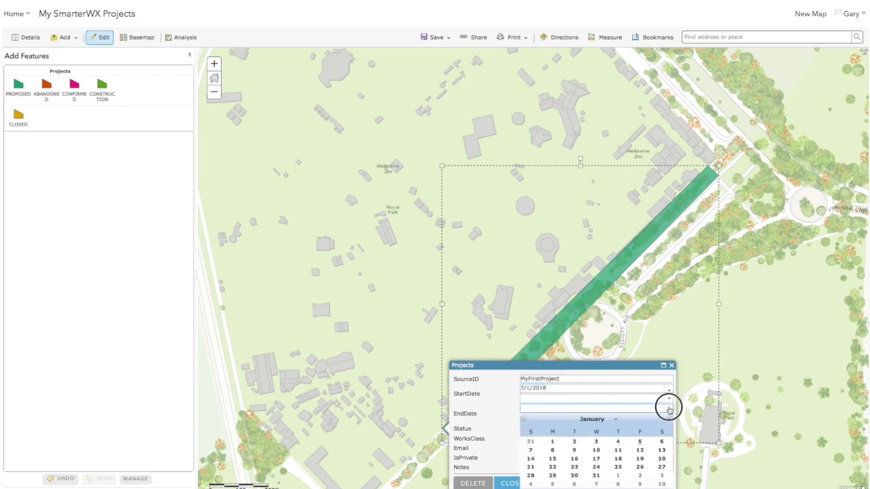
left_click(615, 422)
left_click(606, 413)
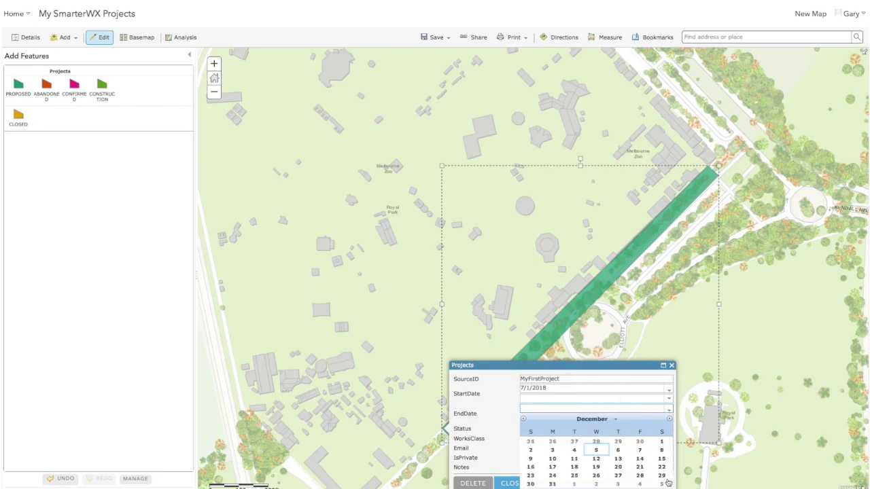
left_click(554, 484)
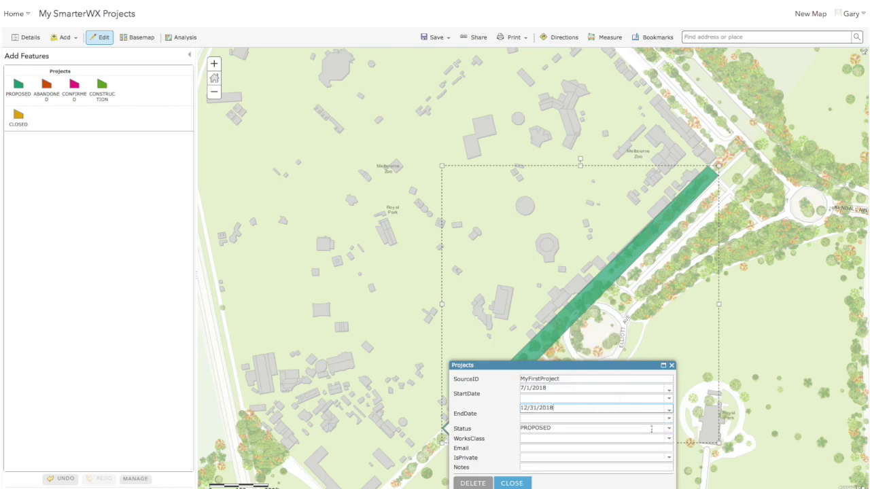
Set work class ROAD RESURFACING, the contact e-mail, IsPrivate false and notes 'Resurfacing Road'.
left_click(669, 439)
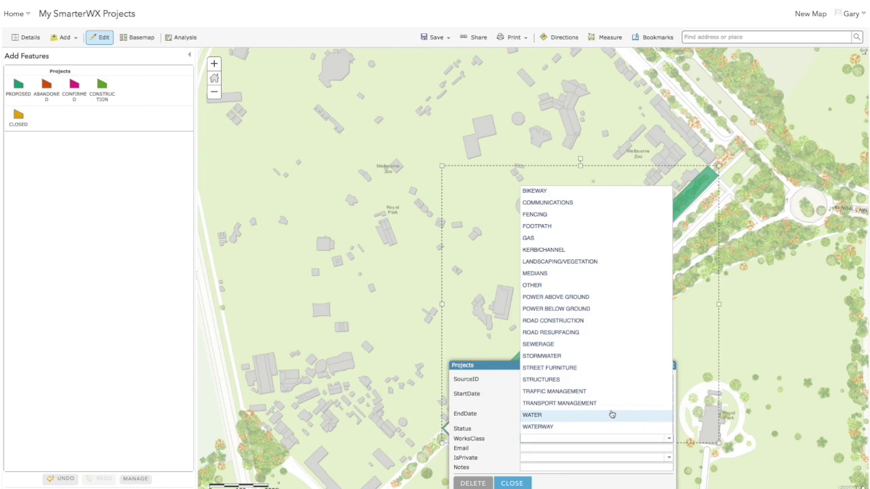
left_click(605, 333)
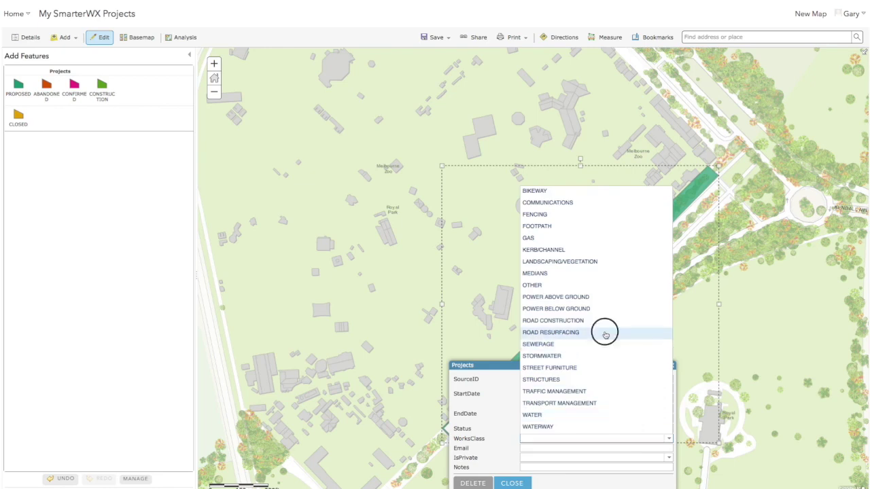
left_click(602, 448)
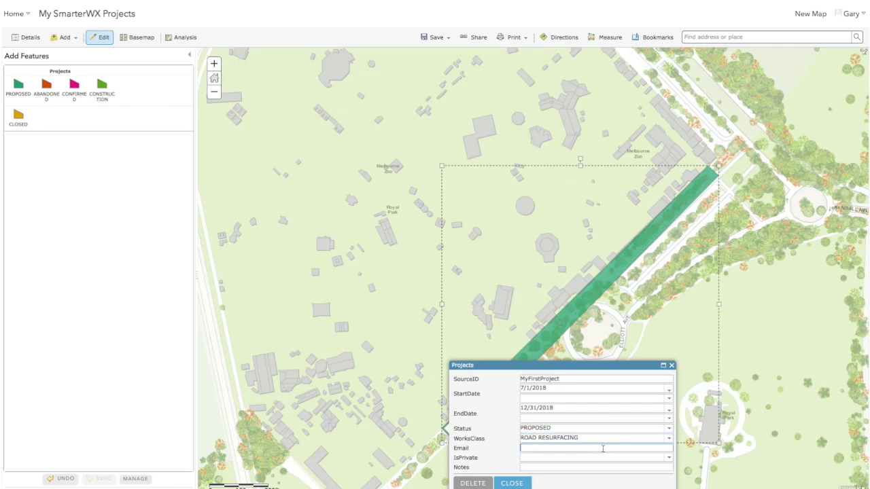
left_click(592, 457)
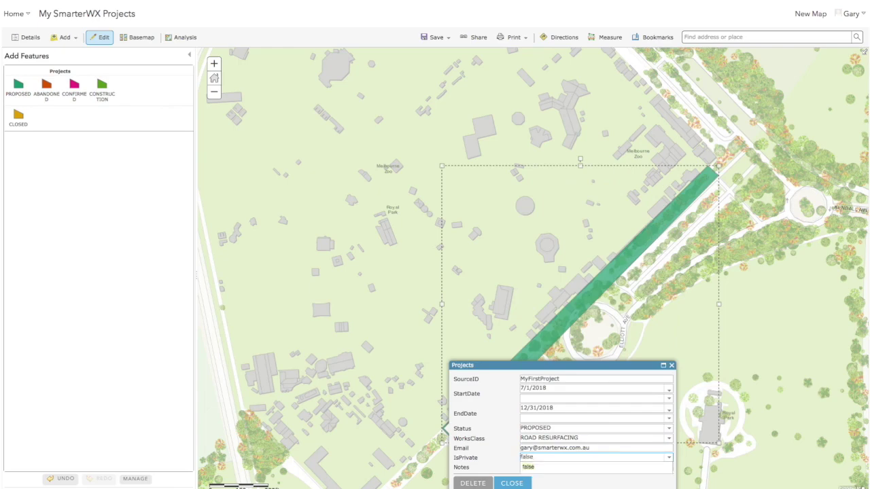
left_click(535, 468)
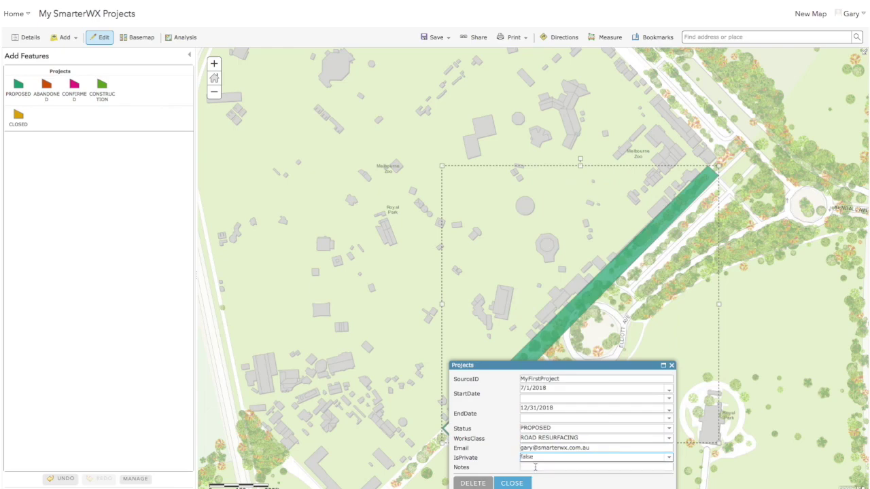
left_click(534, 467)
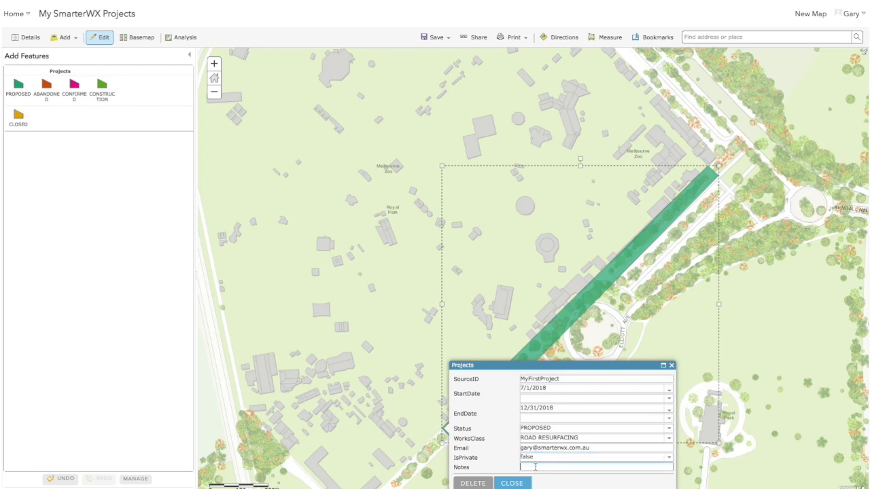
type("Resurfacing Road")
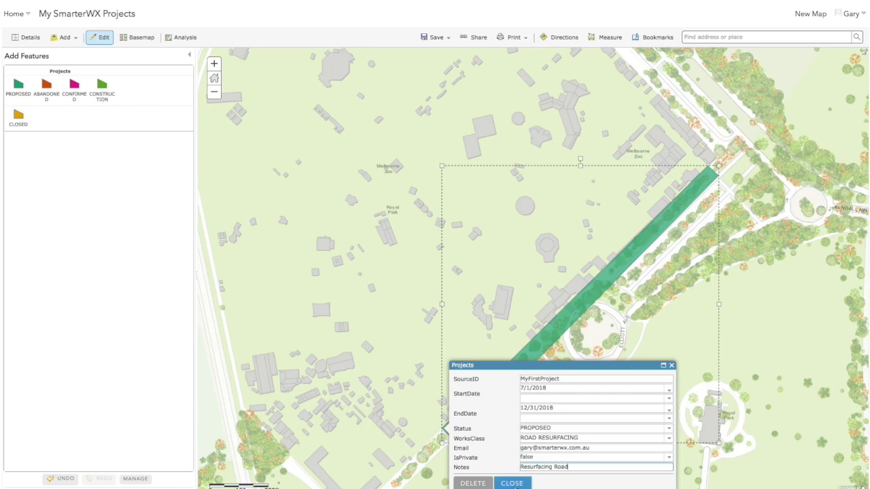
left_click(517, 484)
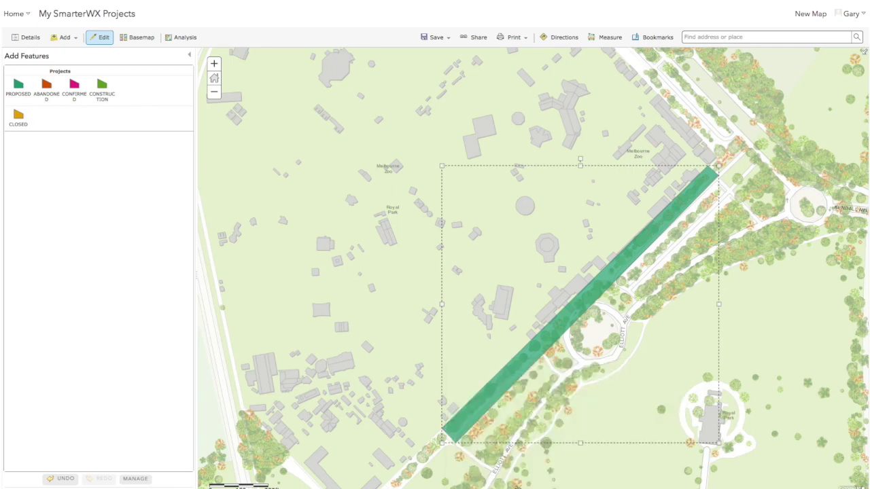
Exit editing and check the MyFirstProject feature's saved attributes in its popup.
left_click(422, 315)
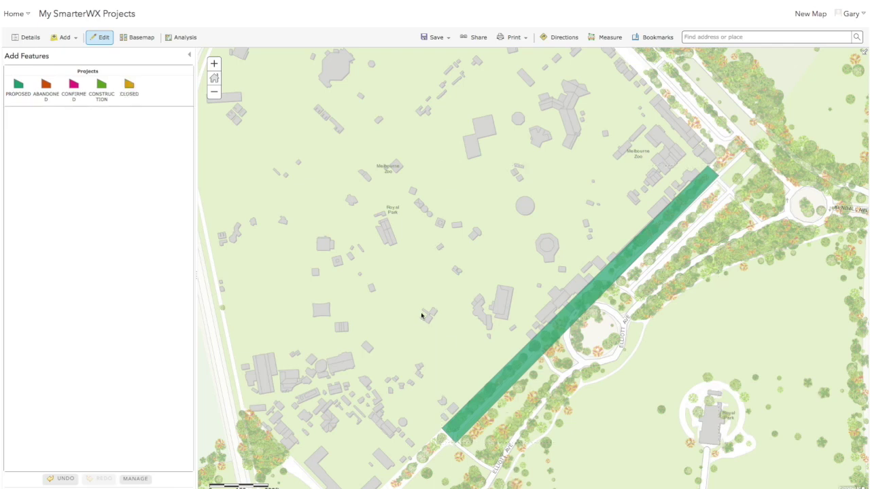
left_click(104, 38)
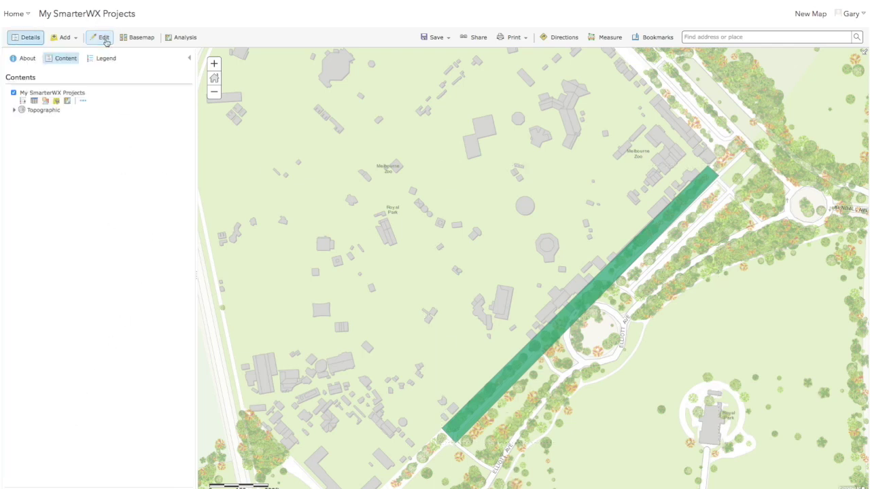
left_click(588, 297)
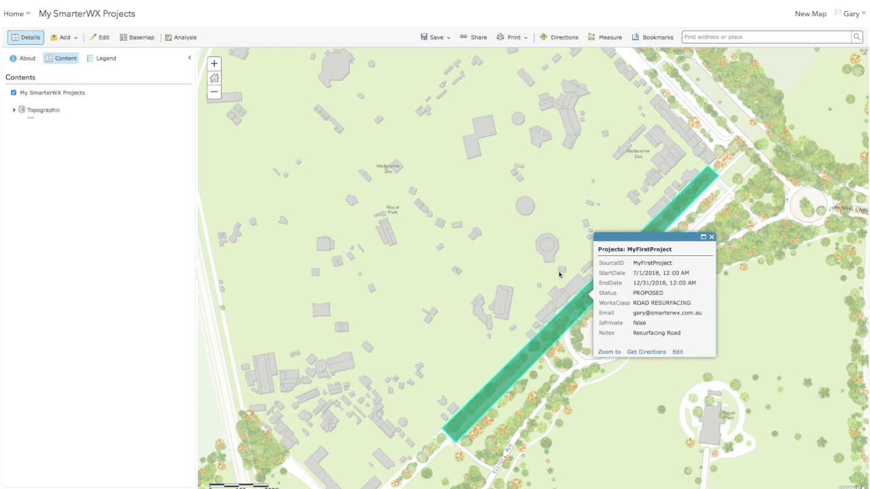
left_click(559, 274)
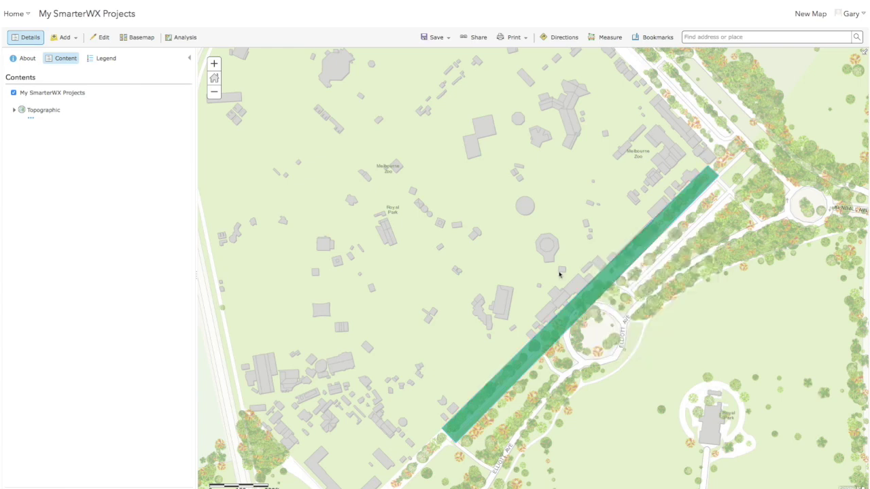
From My Content, open My SmarterWX Projects and choose Export to Shapefile.
left_click(29, 15)
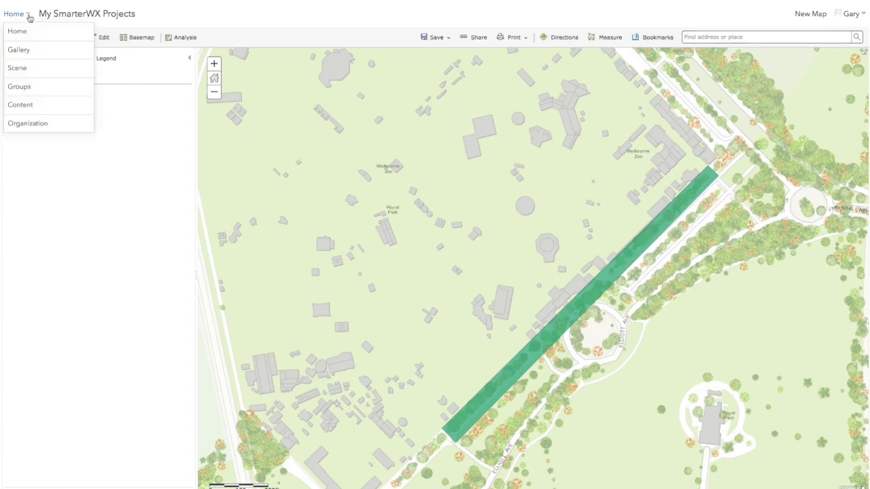
left_click(36, 108)
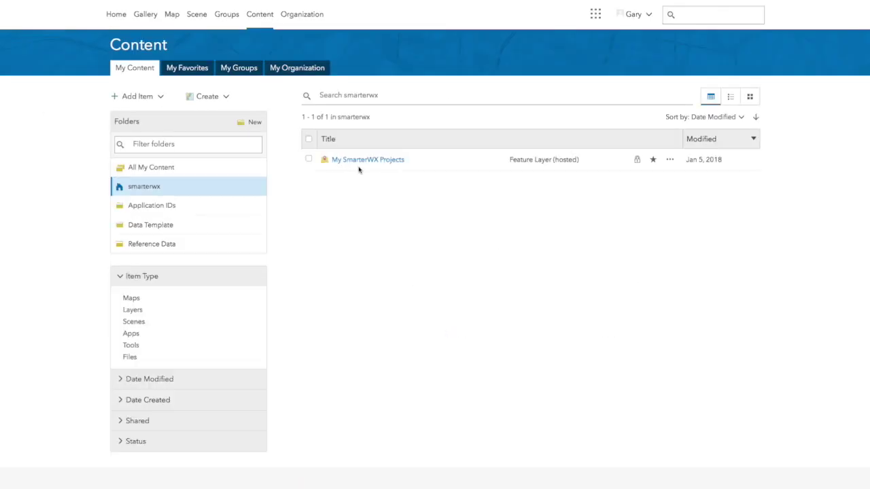
left_click(373, 161)
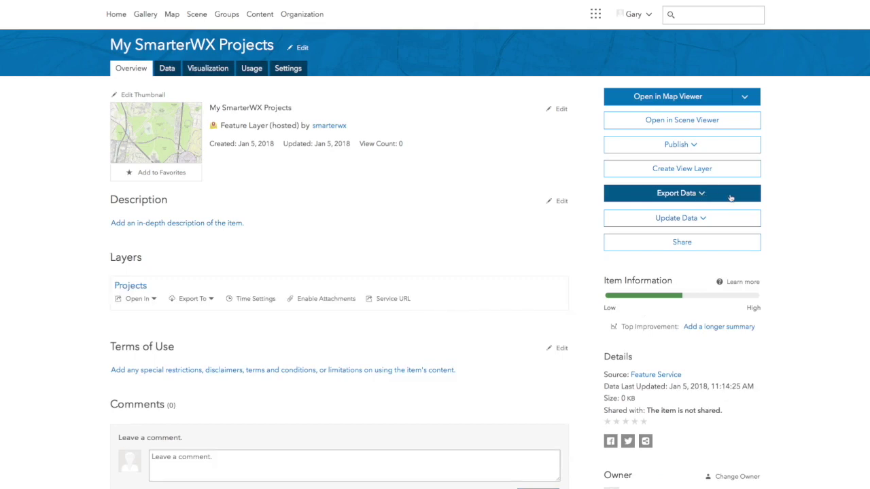
left_click(698, 195)
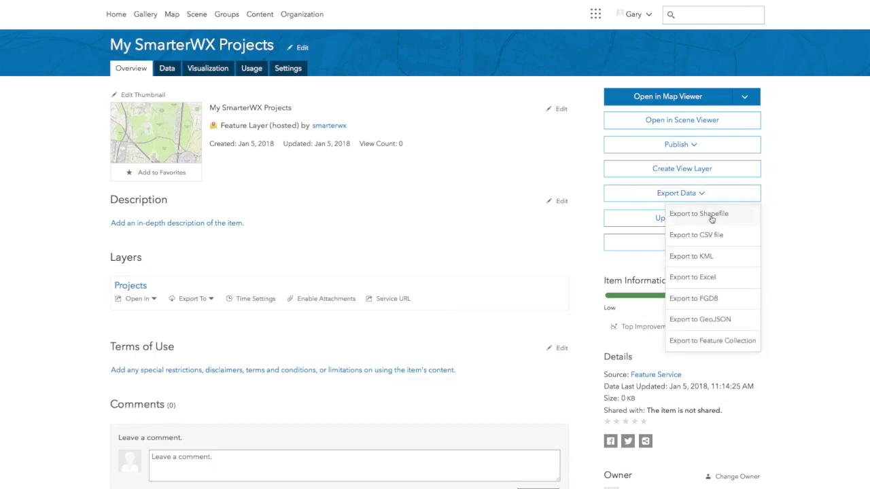
left_click(712, 216)
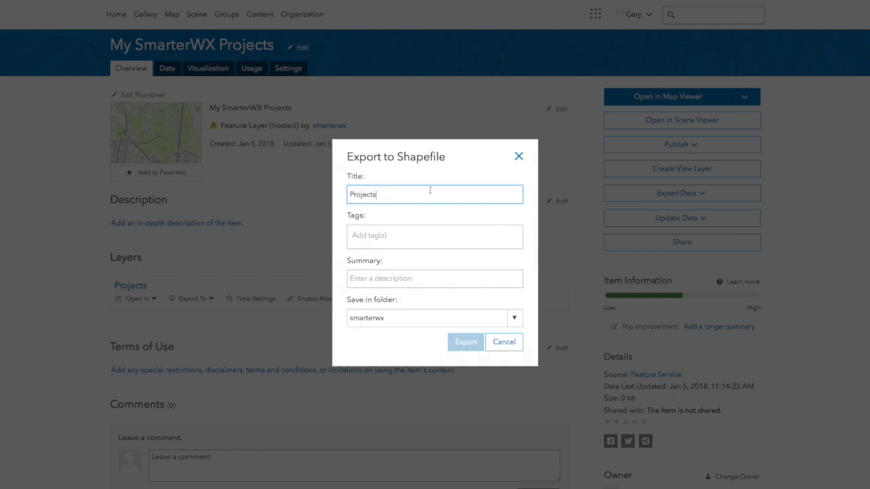
Export shapefile 'My SmarterWX Projects Export 5 Jan 2018', tagged SmarterWX, reusing the title as summary.
type("My SmarterWX ")
type("Exprtrt 5 Jan 2018")
key("Tab")
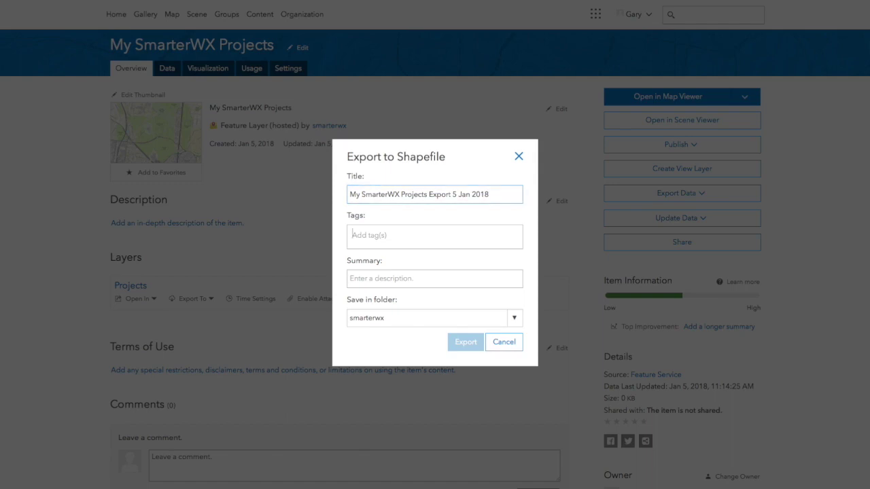
type("Sm")
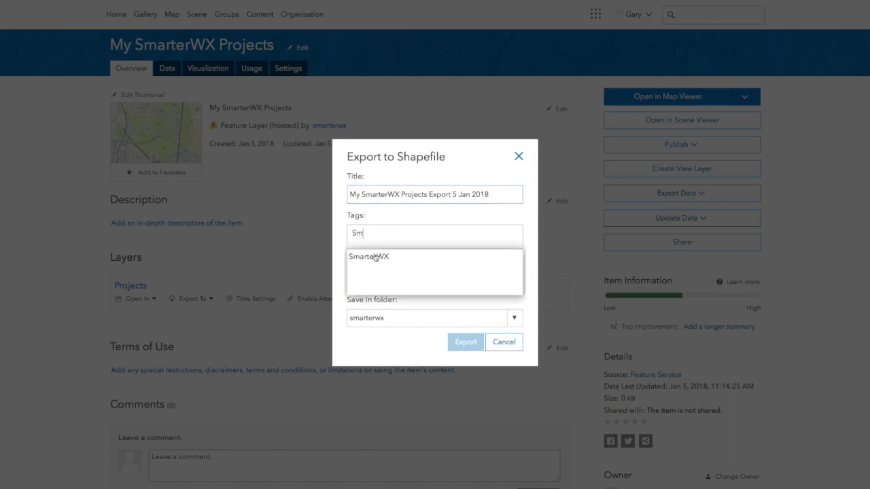
left_click(373, 256)
triple_click(416, 194)
key("ctrl+c")
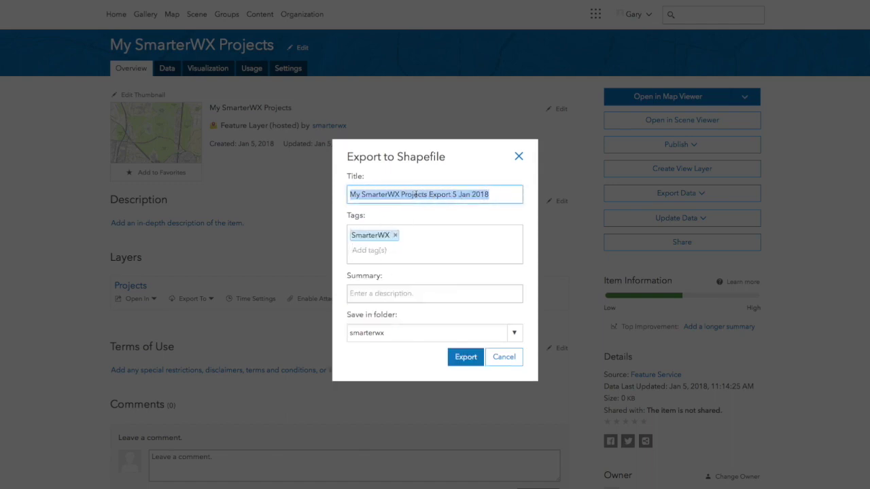
left_click(392, 293)
key("ctrl+v")
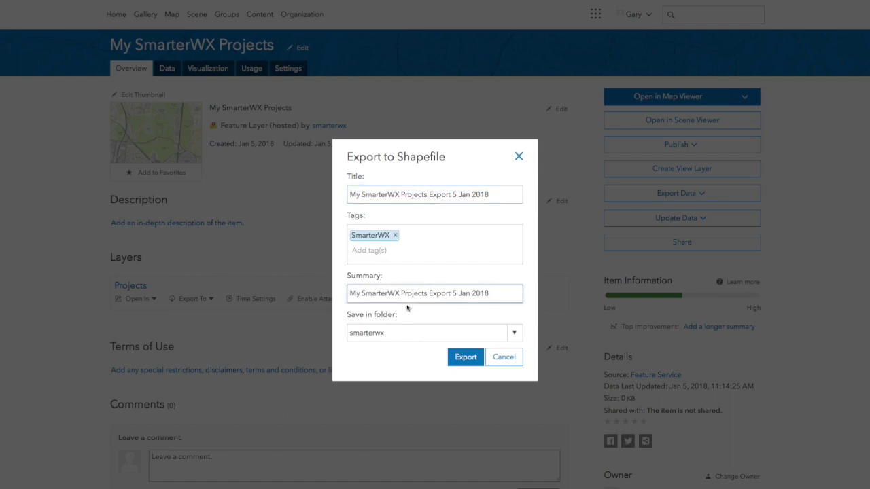
left_click(467, 359)
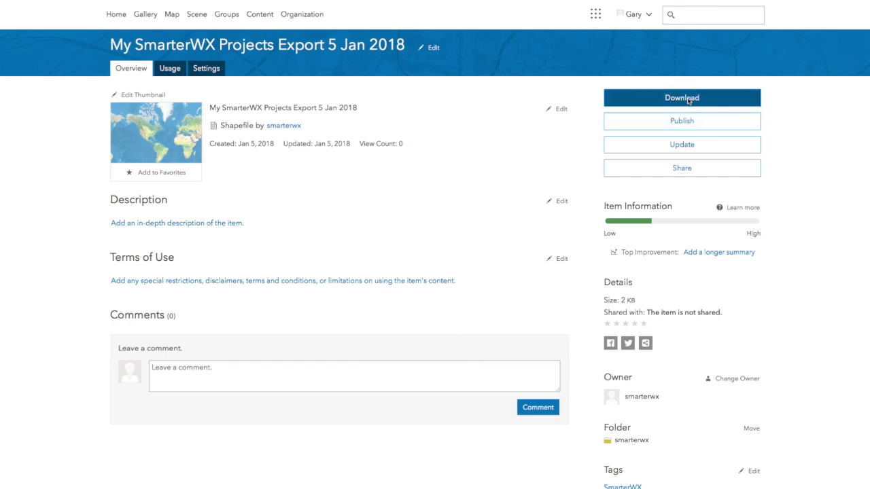
Download My_SmarterWX_Projects_Export_5_Jan_2018.zip and switch to the SmarterWX Capital Works Tool.
left_click(688, 100)
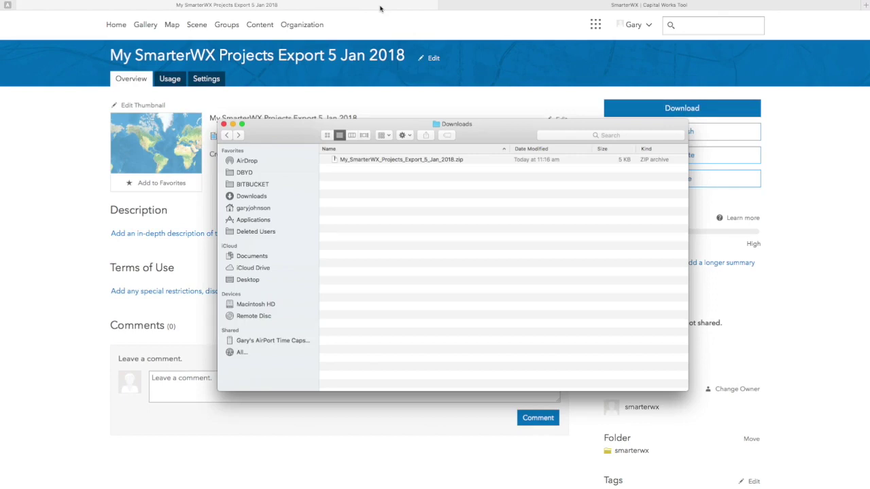
left_click(530, 8)
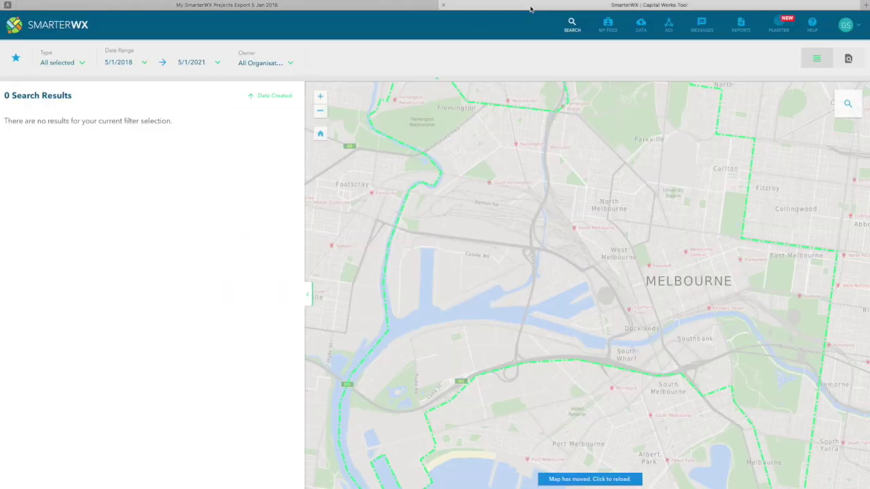
Start a new data load in SmarterWX with the default dataset name, uploading new project data.
left_click(641, 26)
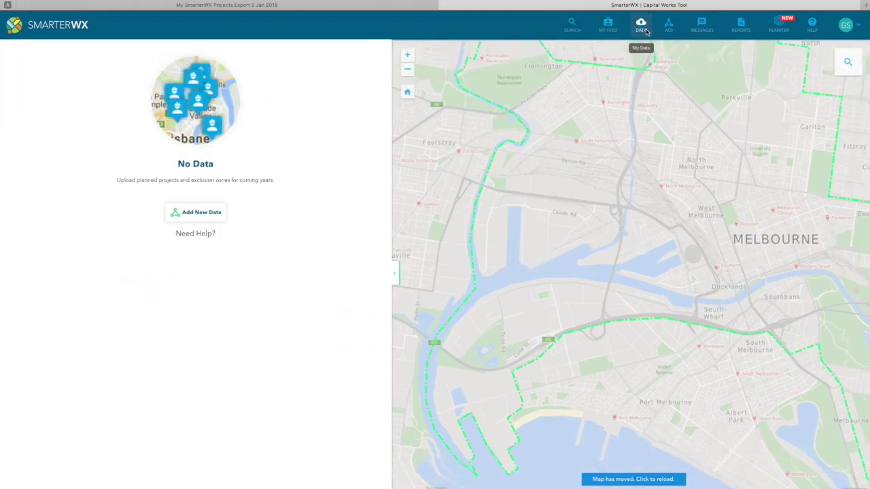
left_click(218, 213)
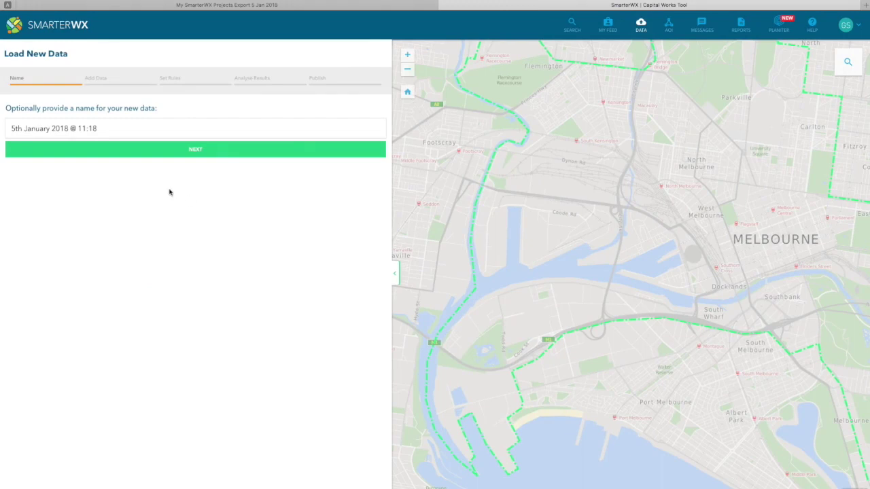
left_click(203, 153)
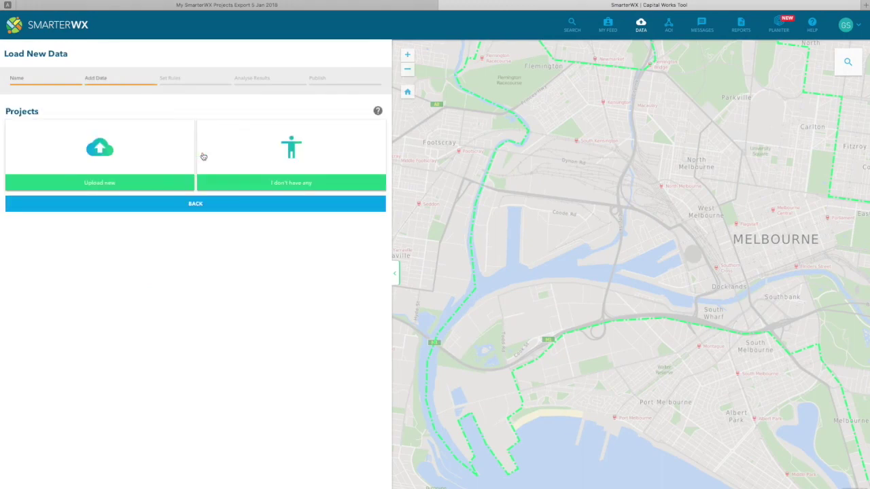
left_click(115, 160)
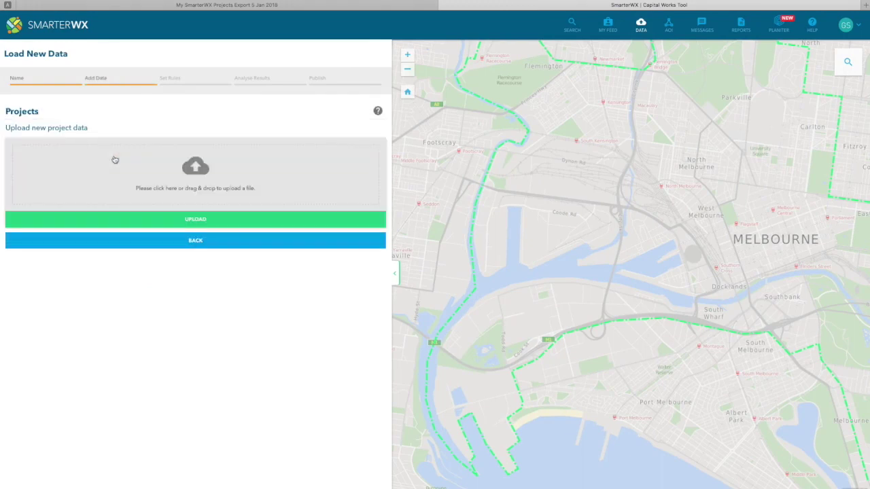
Upload My_SmarterWX_Projects_Export_5_Jan_2018.zip with file type Esri Shapefile.
left_click(197, 173)
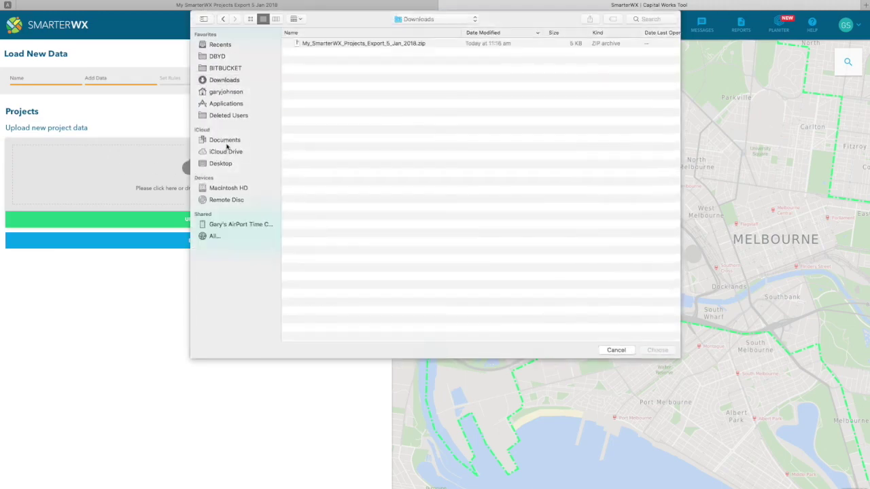
left_click(365, 45)
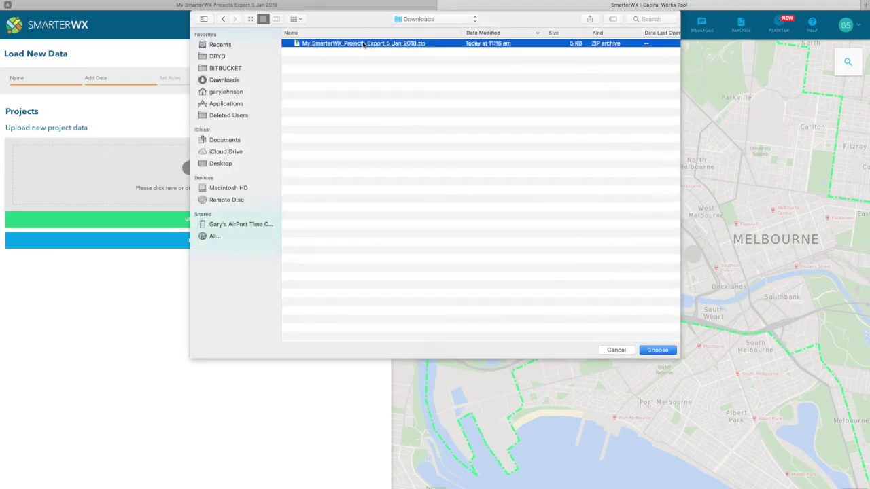
left_click(658, 350)
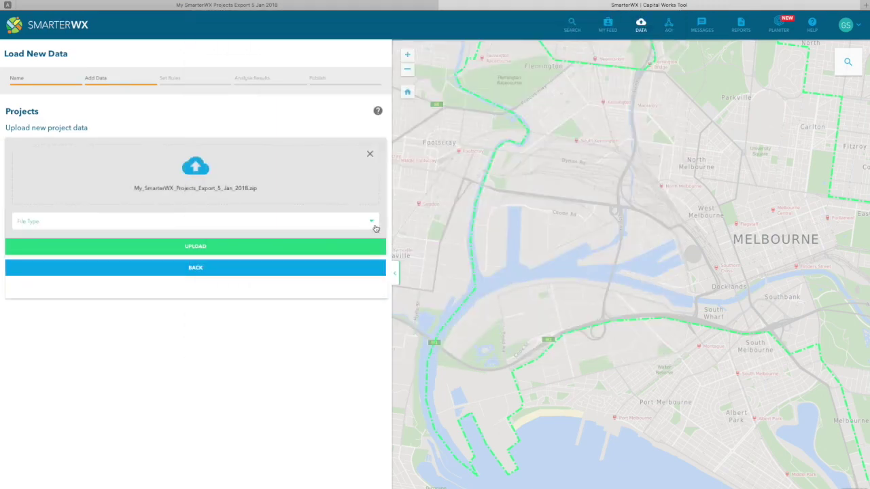
left_click(374, 227)
left_click(252, 243)
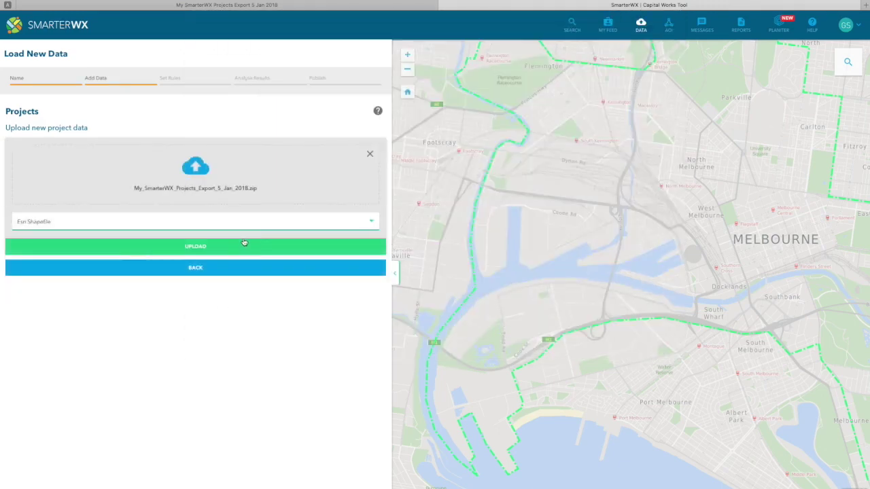
left_click(192, 246)
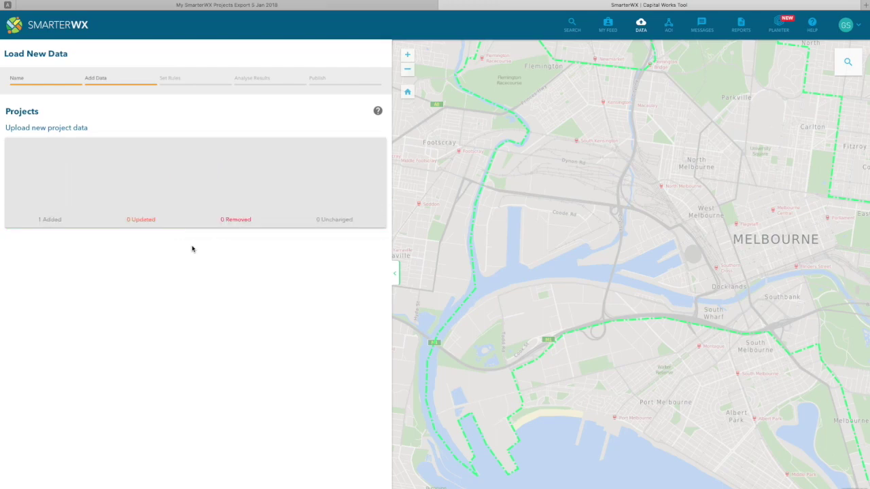
Finish the load with no exclusion zones and analyse it using default matching rules.
left_click(195, 242)
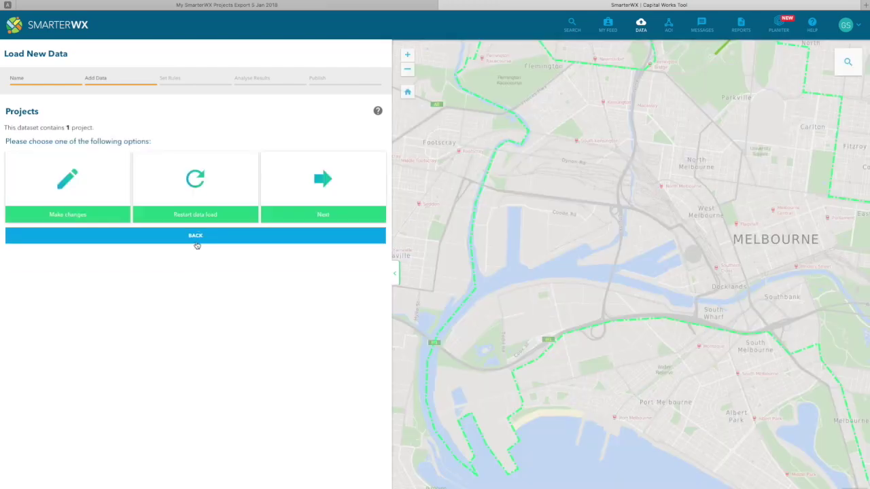
left_click(329, 193)
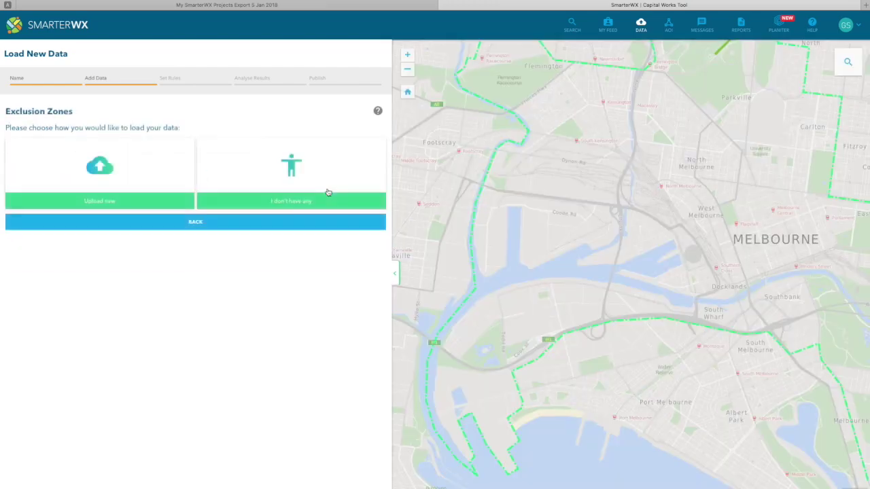
left_click(298, 178)
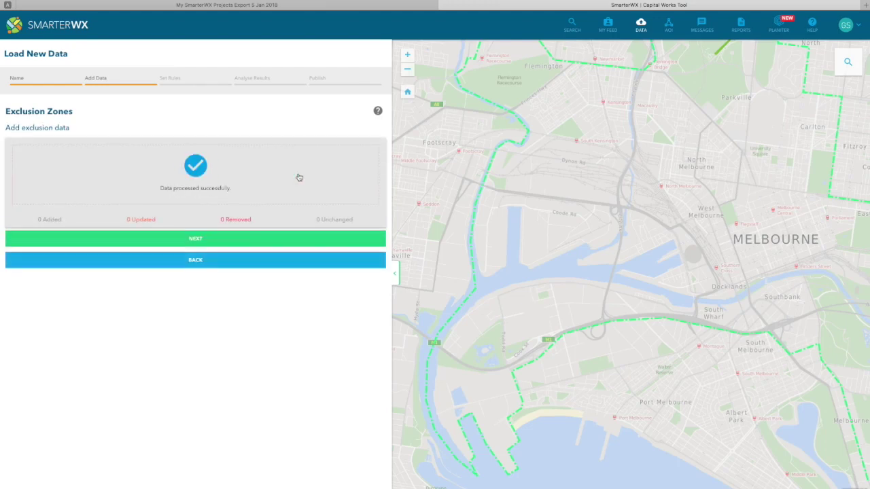
left_click(197, 243)
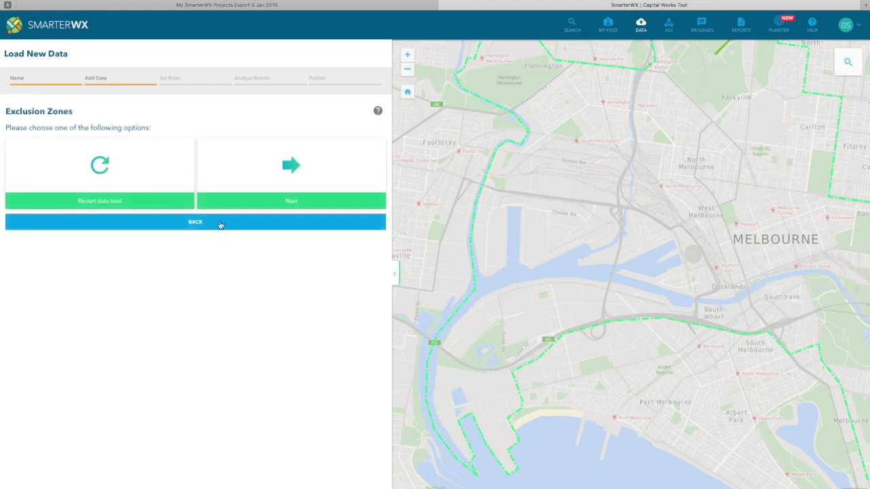
left_click(255, 205)
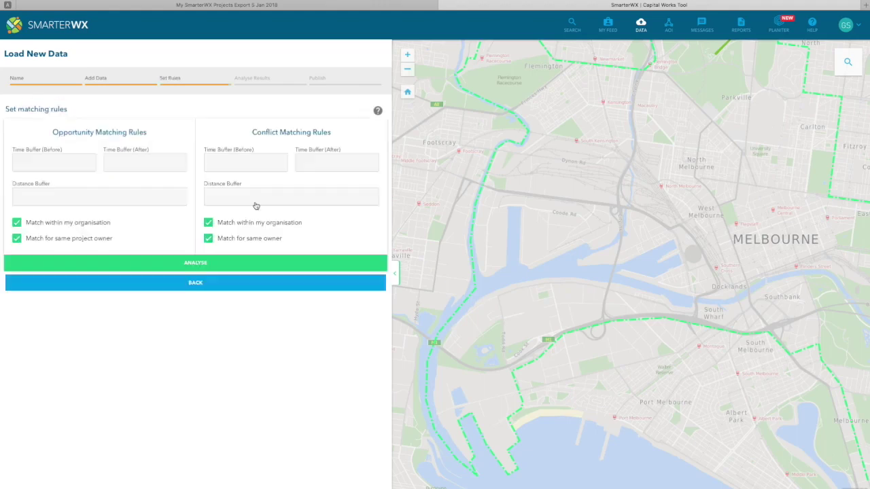
left_click(199, 264)
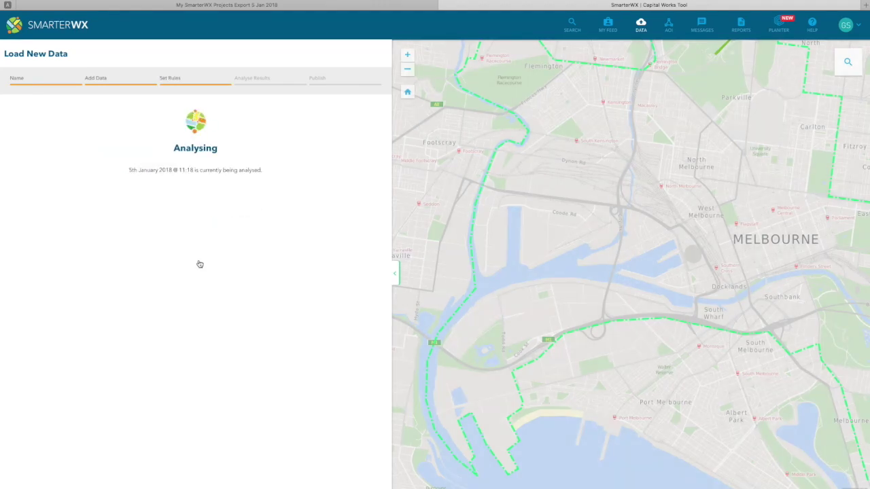
Publish the data and zoom the map to the Melbourne City Council resurfacing project.
left_click(200, 197)
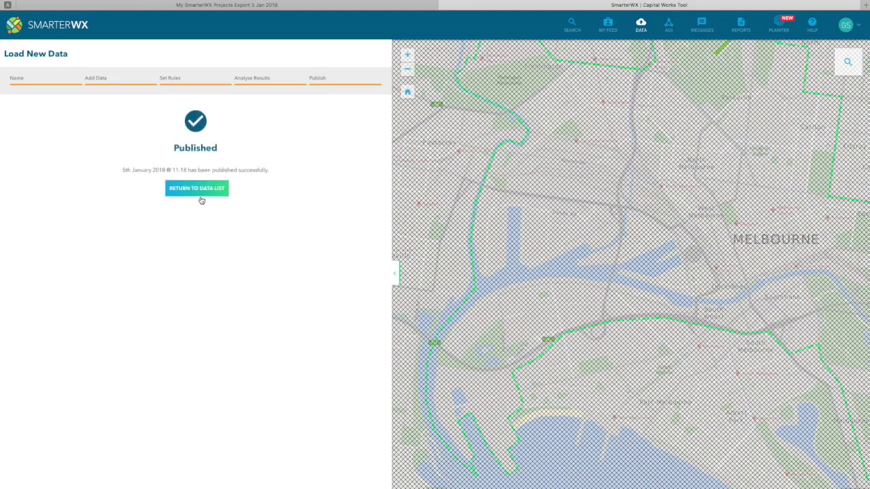
left_click(572, 24)
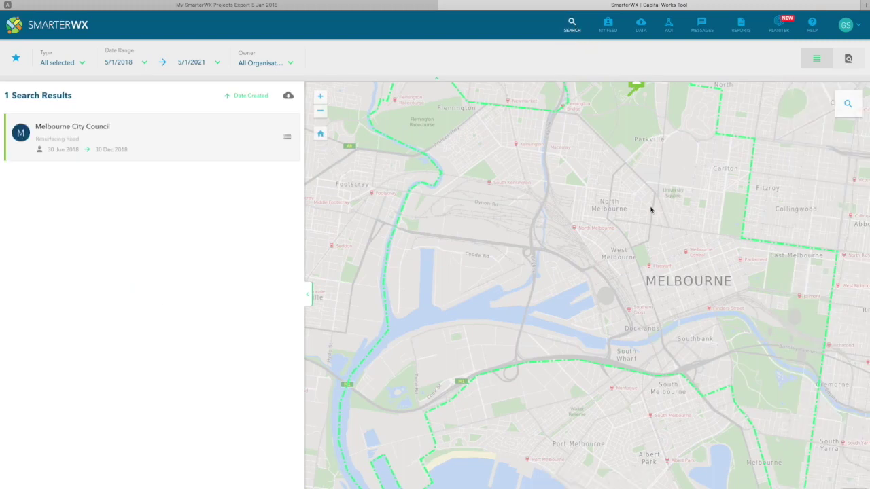
left_click(229, 137)
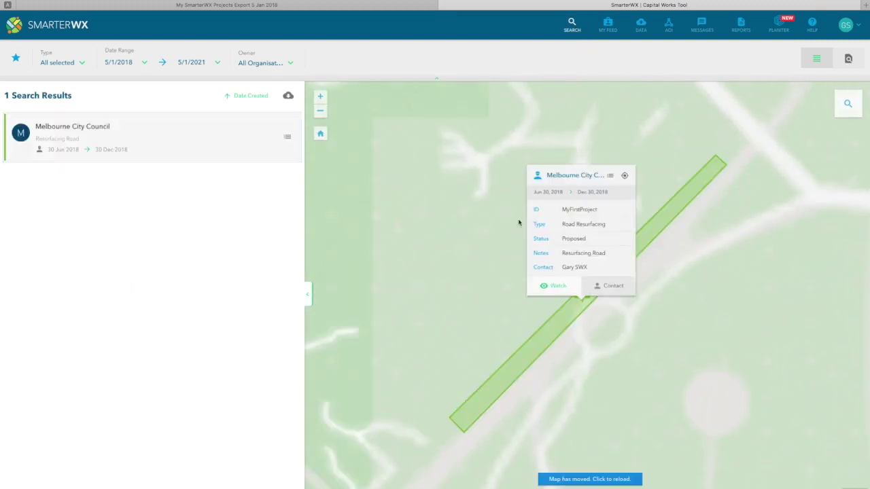